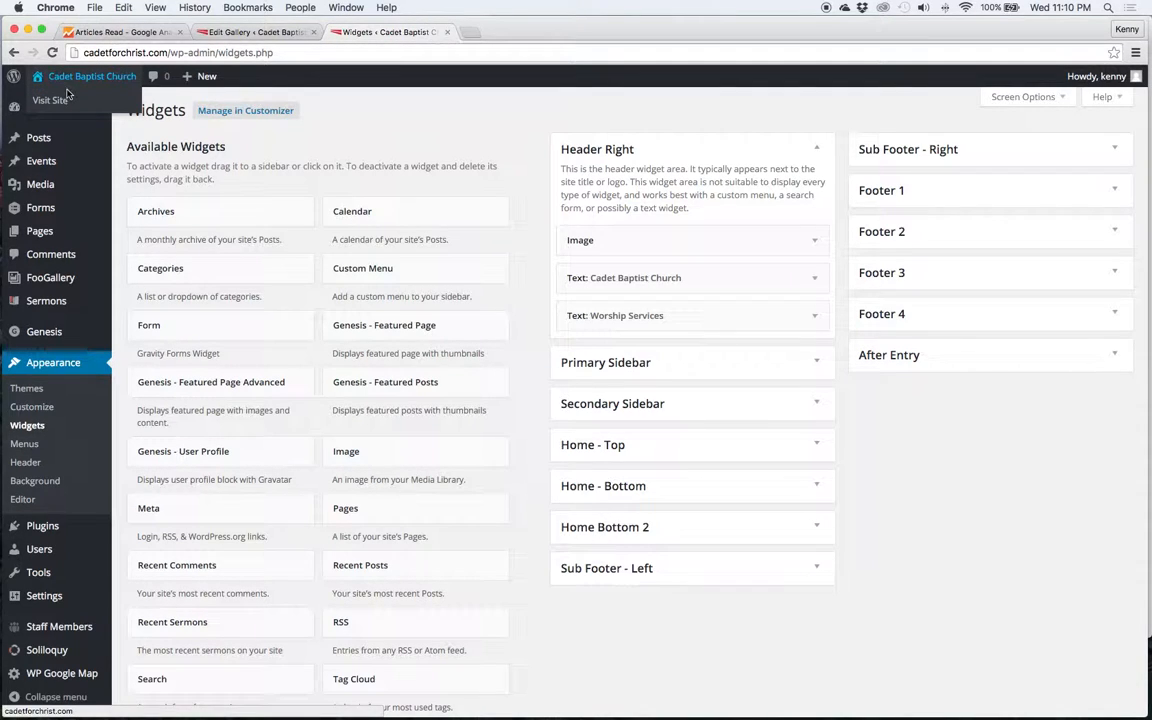
- Open the live church site in a new browser tab and look over the home page
{"action": "left_click", "coordinate": [67, 100], "text": "super"}
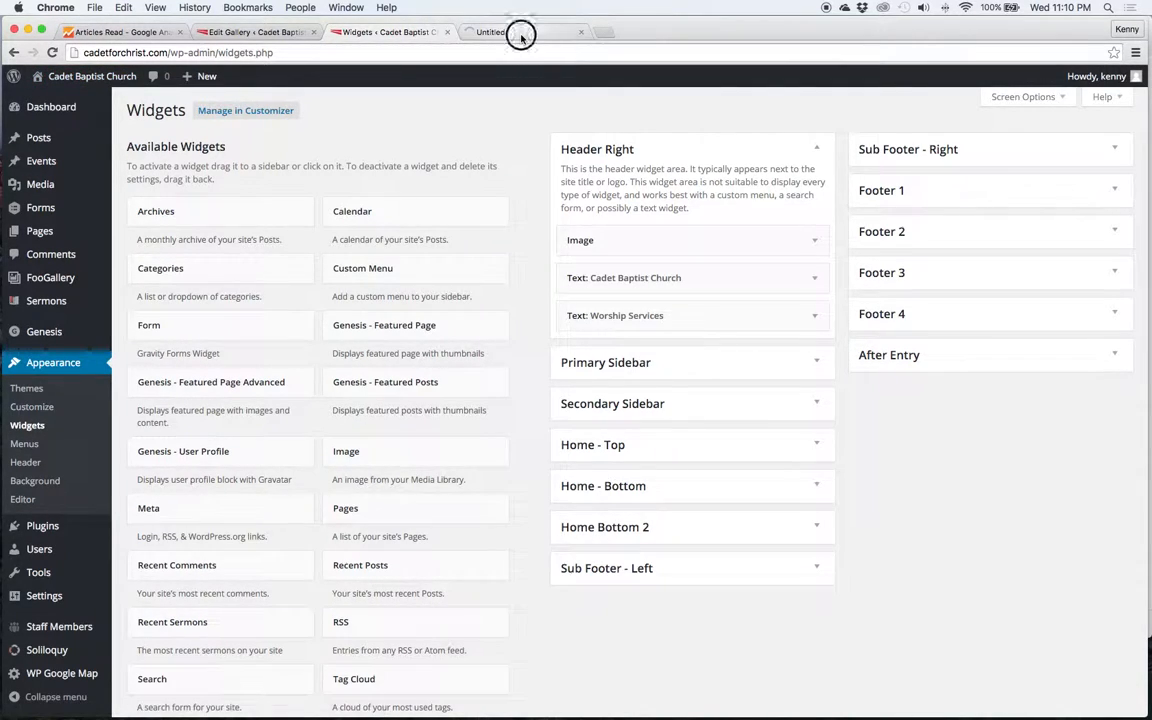
{"action": "left_click", "coordinate": [521, 34]}
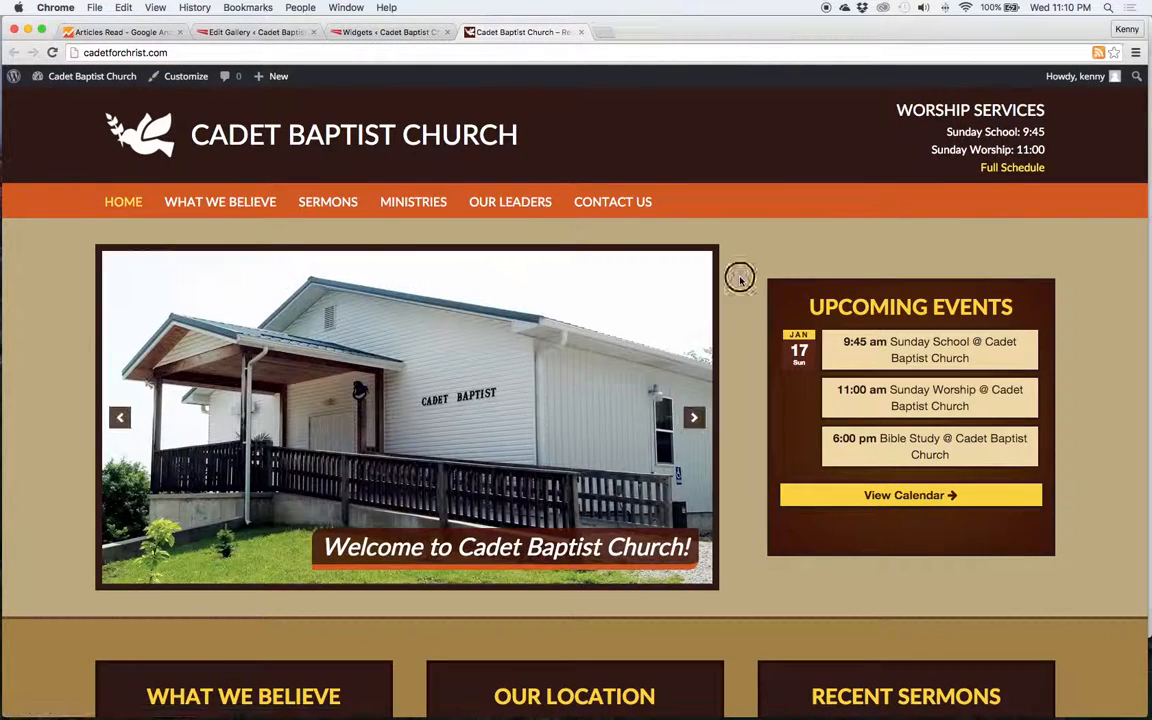
{"action": "scroll", "coordinate": [740, 278], "scroll_direction": "down", "scroll_amount": 1}
{"action": "scroll", "coordinate": [740, 281], "scroll_direction": "down", "scroll_amount": 5}
{"action": "scroll", "coordinate": [740, 283], "scroll_direction": "up", "scroll_amount": 5}
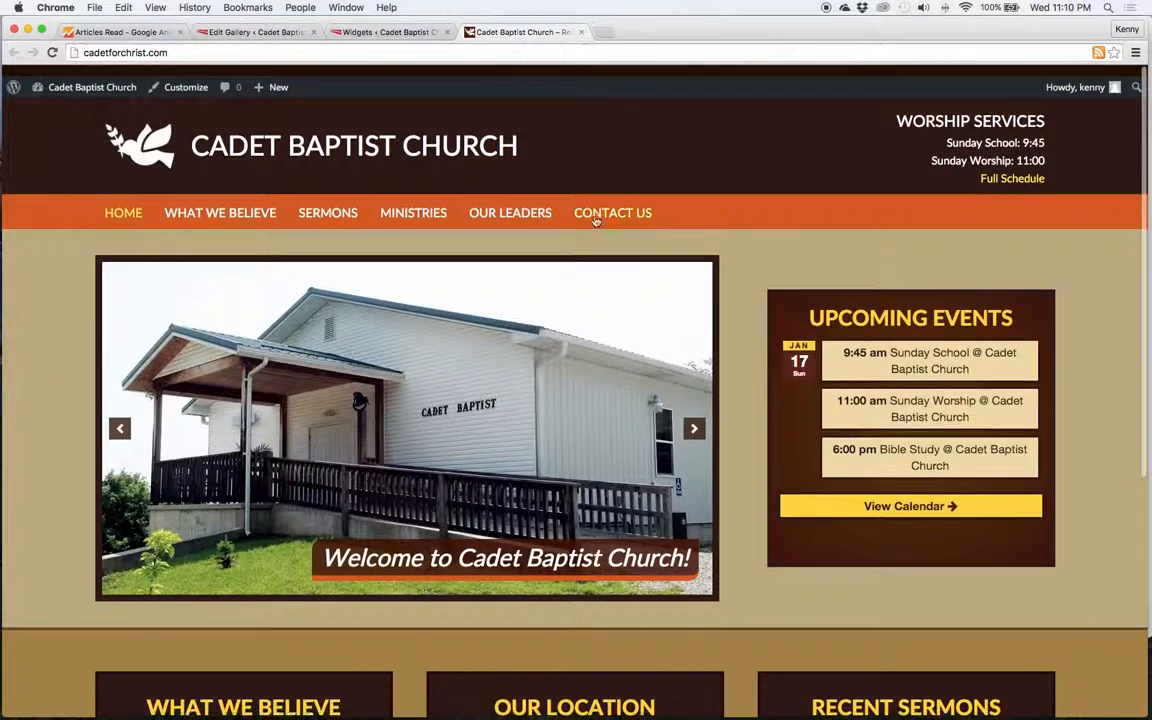
- View the Our Leaders and Sermons pages of the live site, including their sidebar content
{"action": "left_click", "coordinate": [514, 207]}
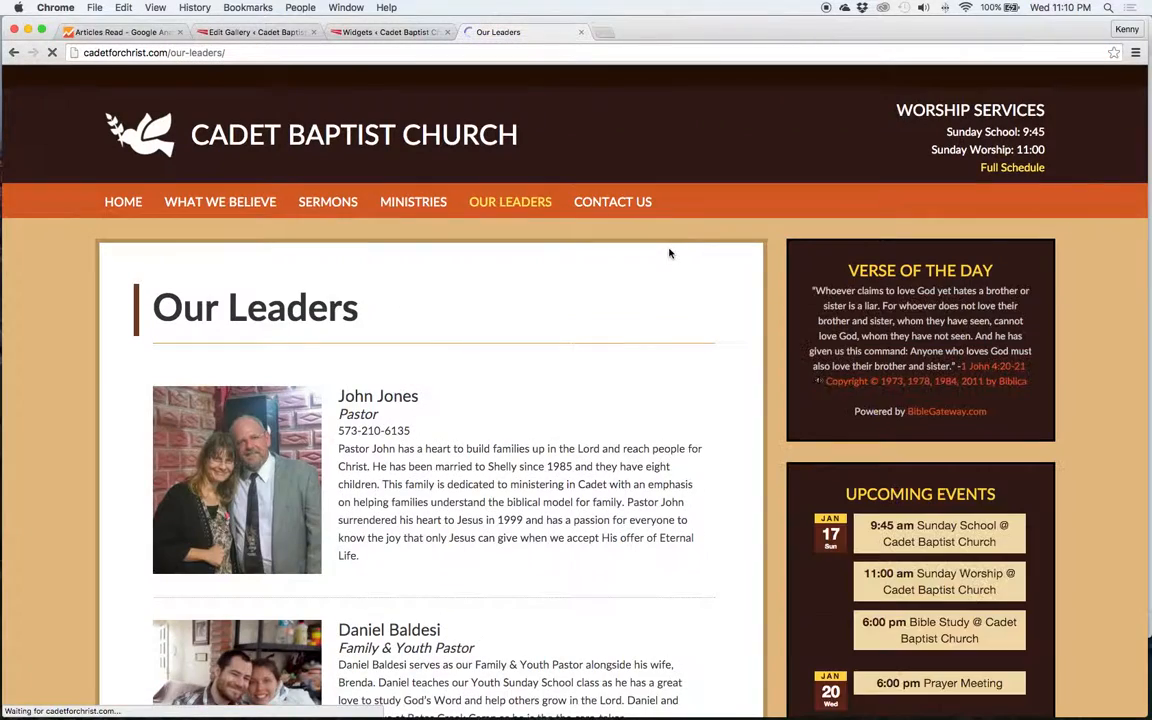
{"action": "scroll", "coordinate": [764, 314], "scroll_direction": "down", "scroll_amount": 6}
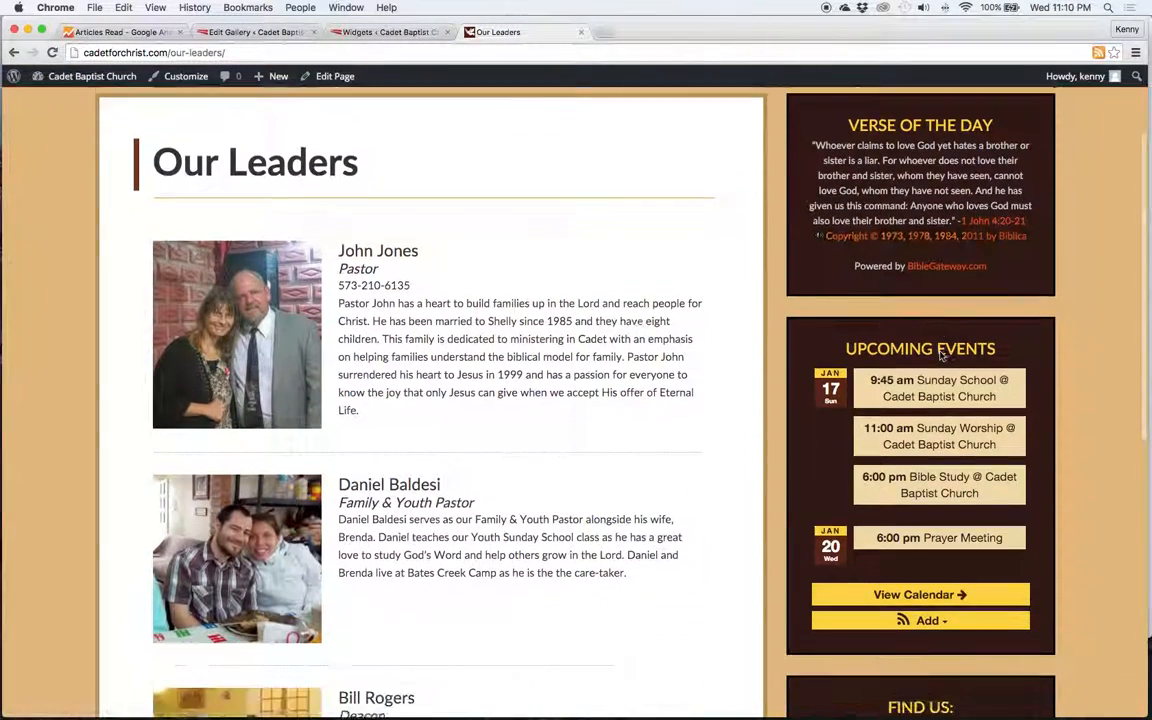
{"action": "scroll", "coordinate": [599, 129], "scroll_direction": "up", "scroll_amount": 6}
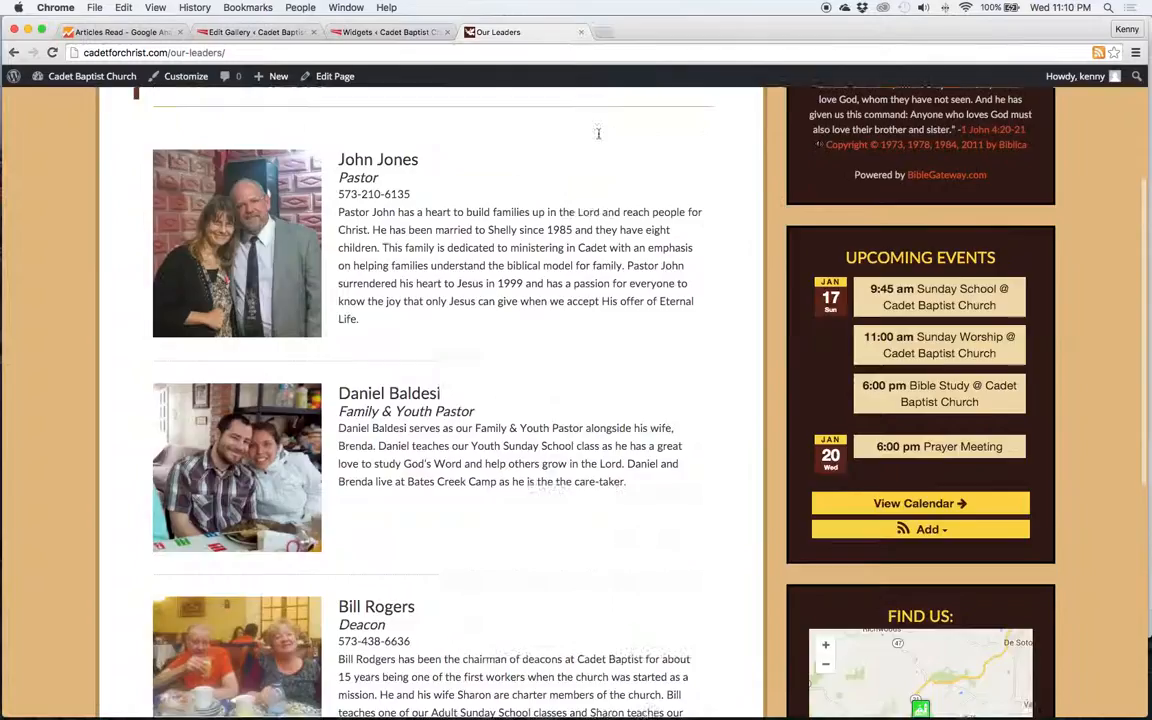
{"action": "left_click", "coordinate": [350, 205]}
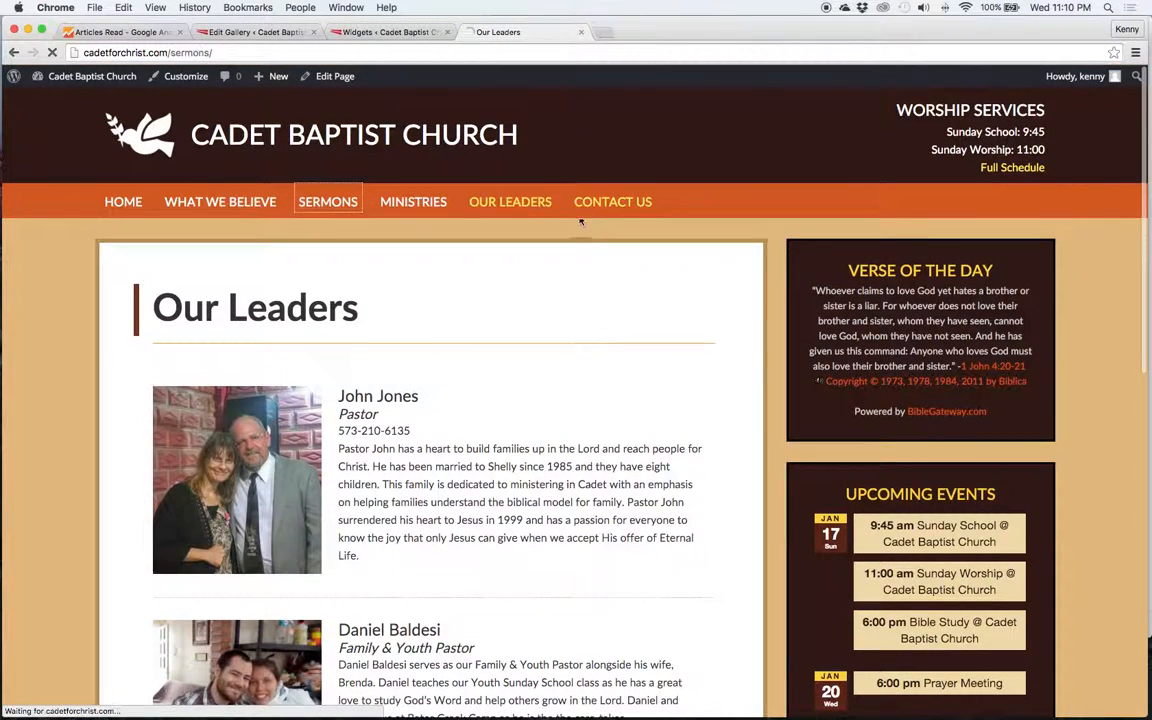
{"action": "scroll", "coordinate": [784, 305], "scroll_direction": "down", "scroll_amount": 3}
{"action": "scroll", "coordinate": [783, 318], "scroll_direction": "down", "scroll_amount": 2}
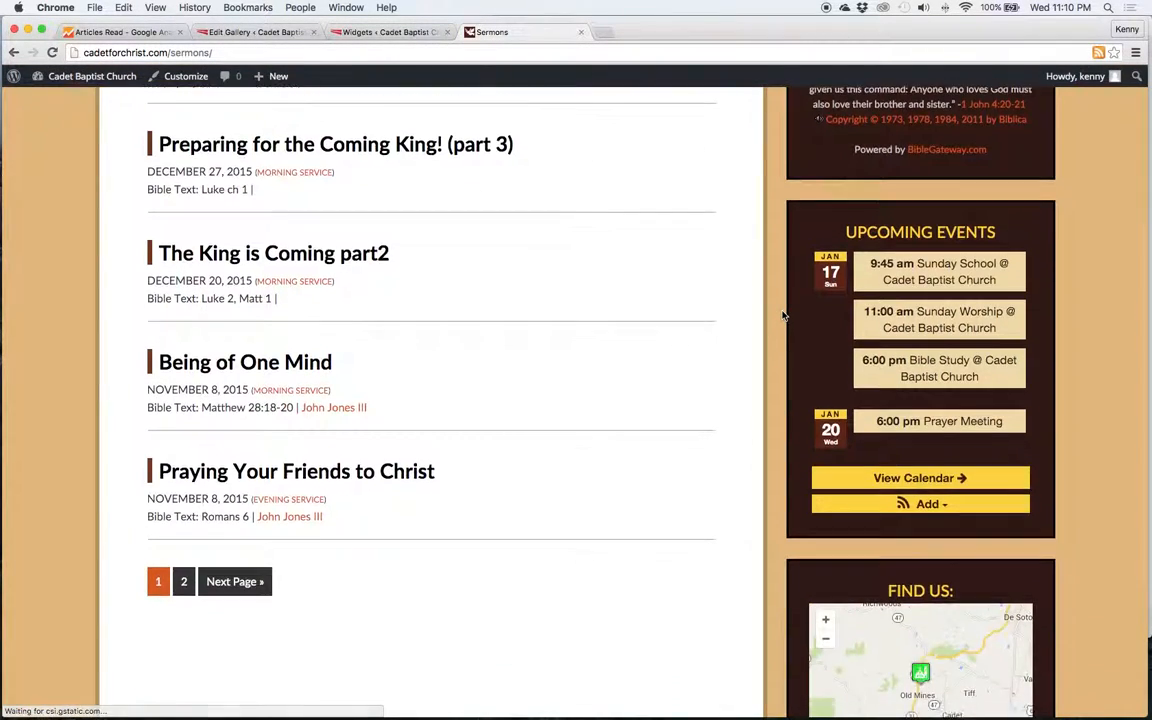
{"action": "scroll", "coordinate": [782, 316], "scroll_direction": "up", "scroll_amount": 5}
- Expand the Image widget in the Header Right area, compare it with the live header, and check its selected image in the media library
{"action": "left_click", "coordinate": [390, 32]}
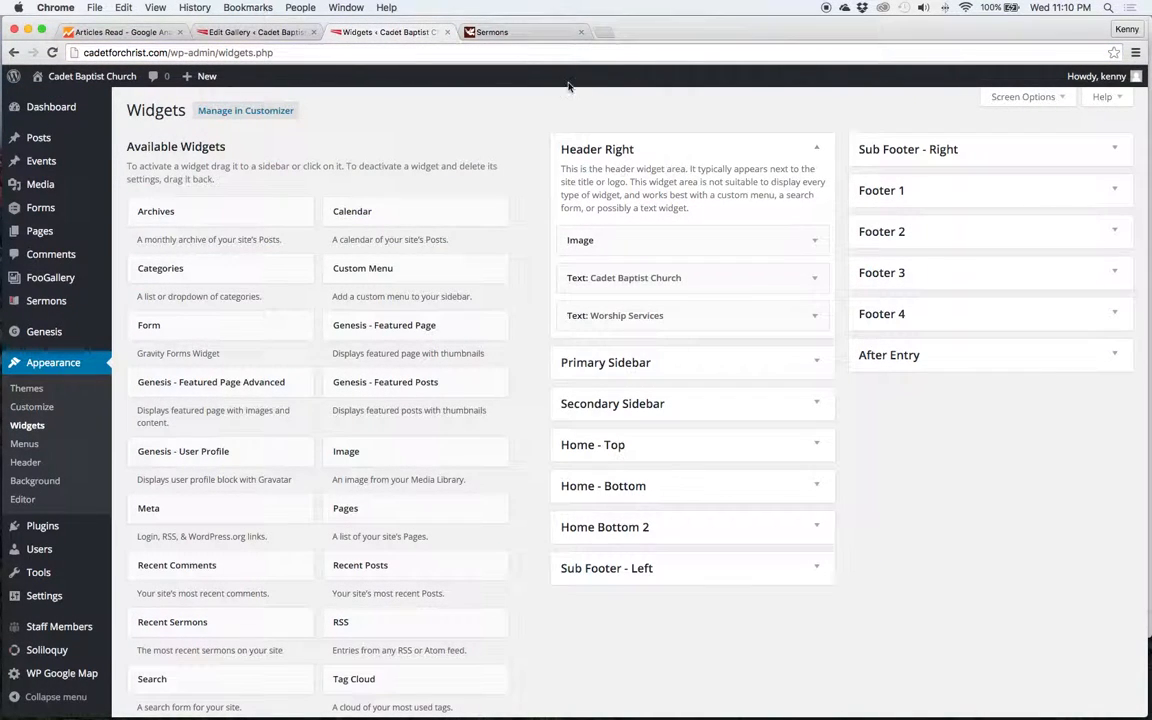
{"action": "left_click", "coordinate": [522, 33]}
{"action": "left_click", "coordinate": [385, 32]}
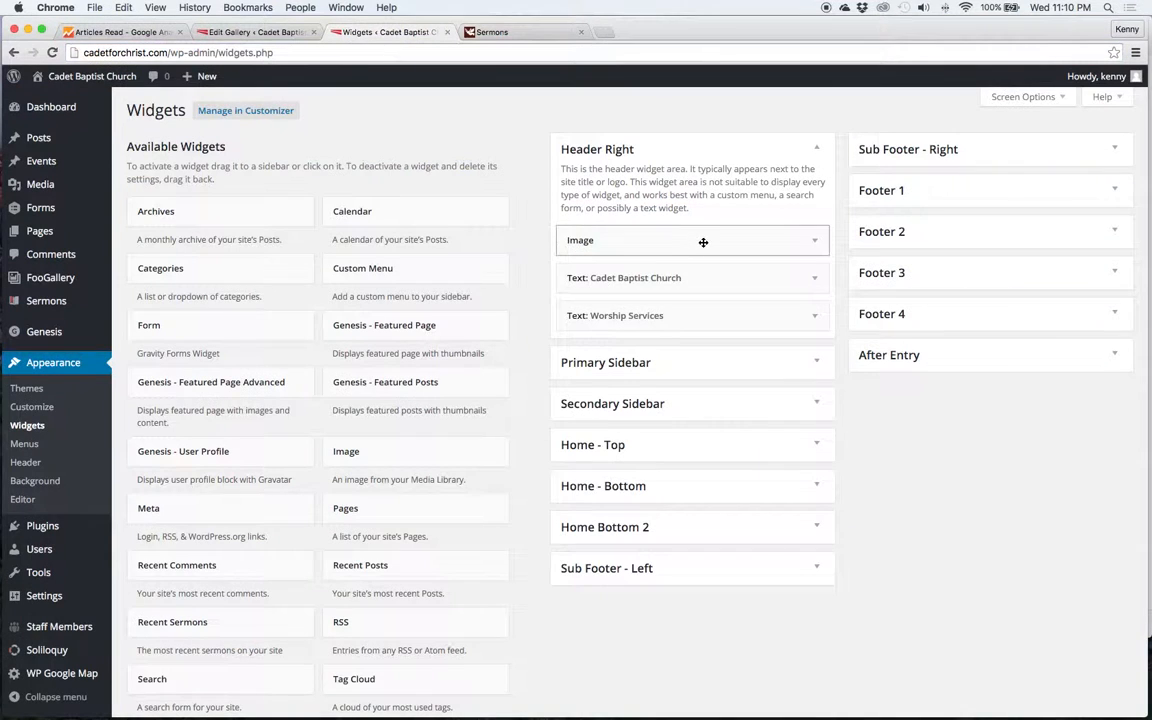
{"action": "left_click", "coordinate": [704, 242]}
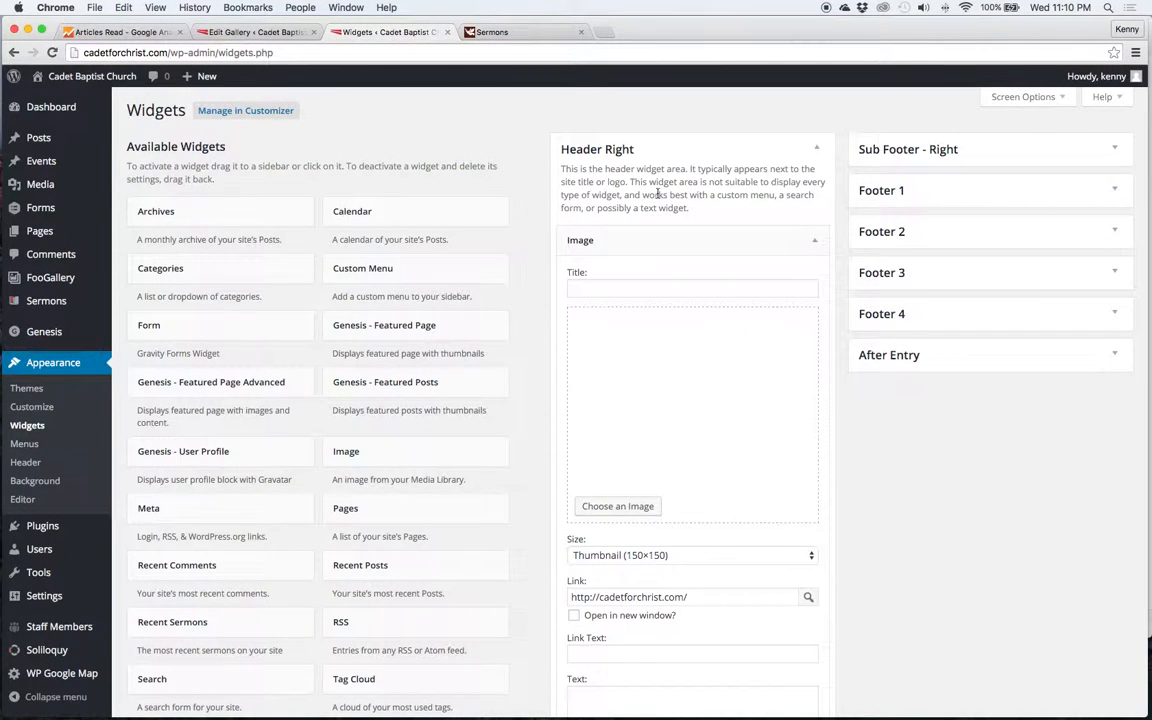
{"action": "left_click", "coordinate": [512, 33]}
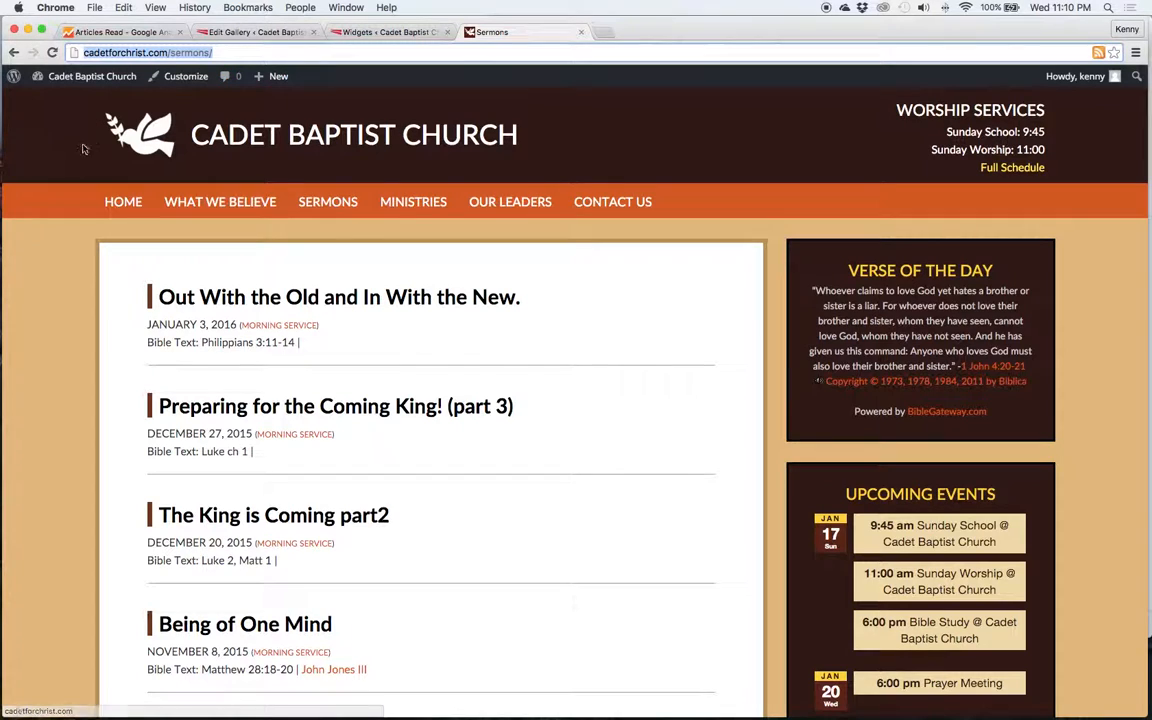
{"action": "left_click", "coordinate": [385, 32]}
{"action": "left_click", "coordinate": [626, 506]}
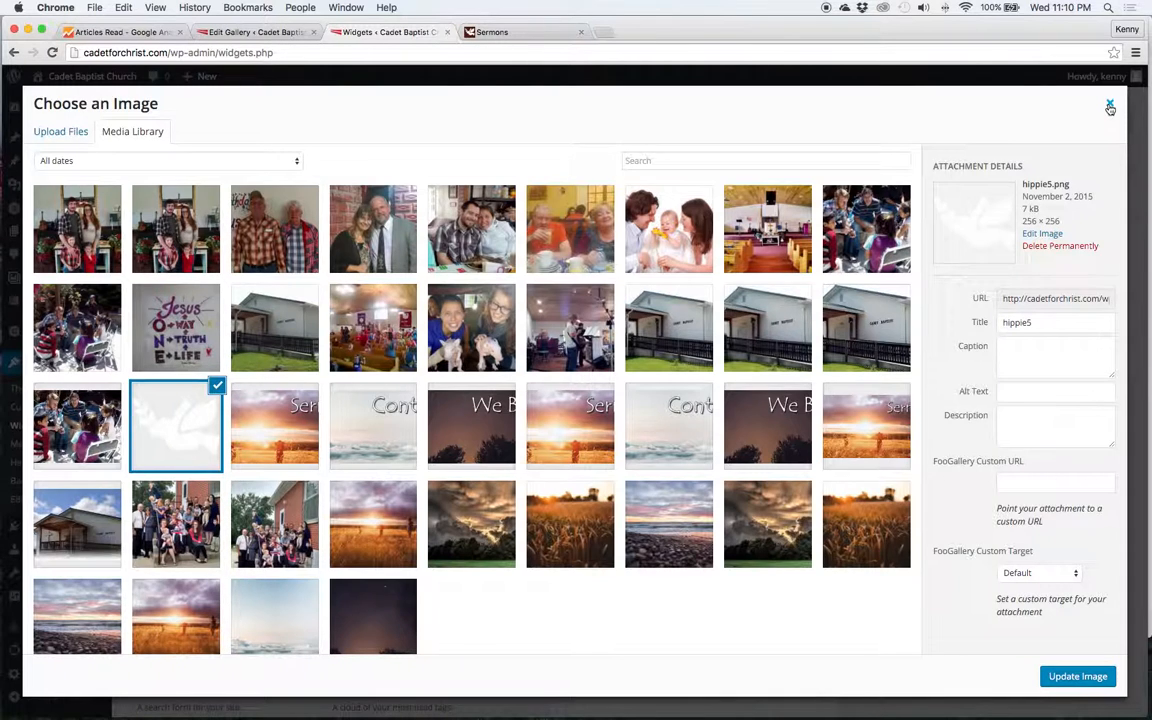
{"action": "left_click", "coordinate": [1110, 105]}
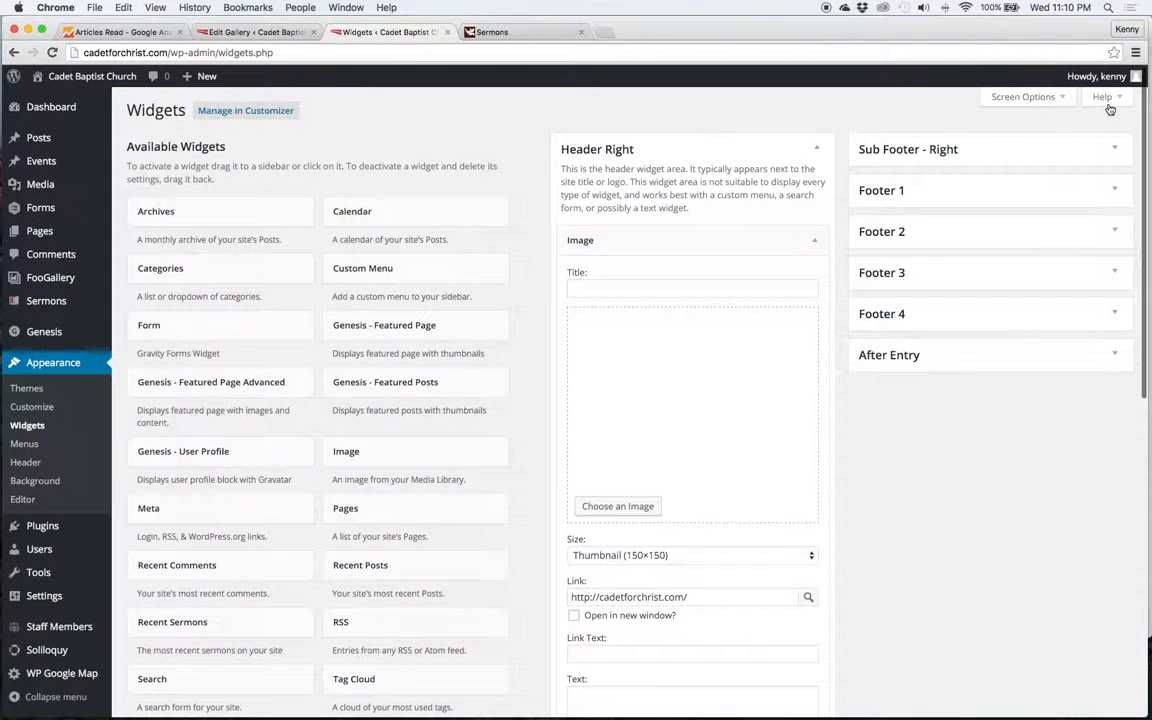
- Review the settings of the Cadet Baptist Church and Worship Services text widgets in the Header Right area
{"action": "left_click", "coordinate": [815, 240]}
{"action": "left_click", "coordinate": [808, 279]}
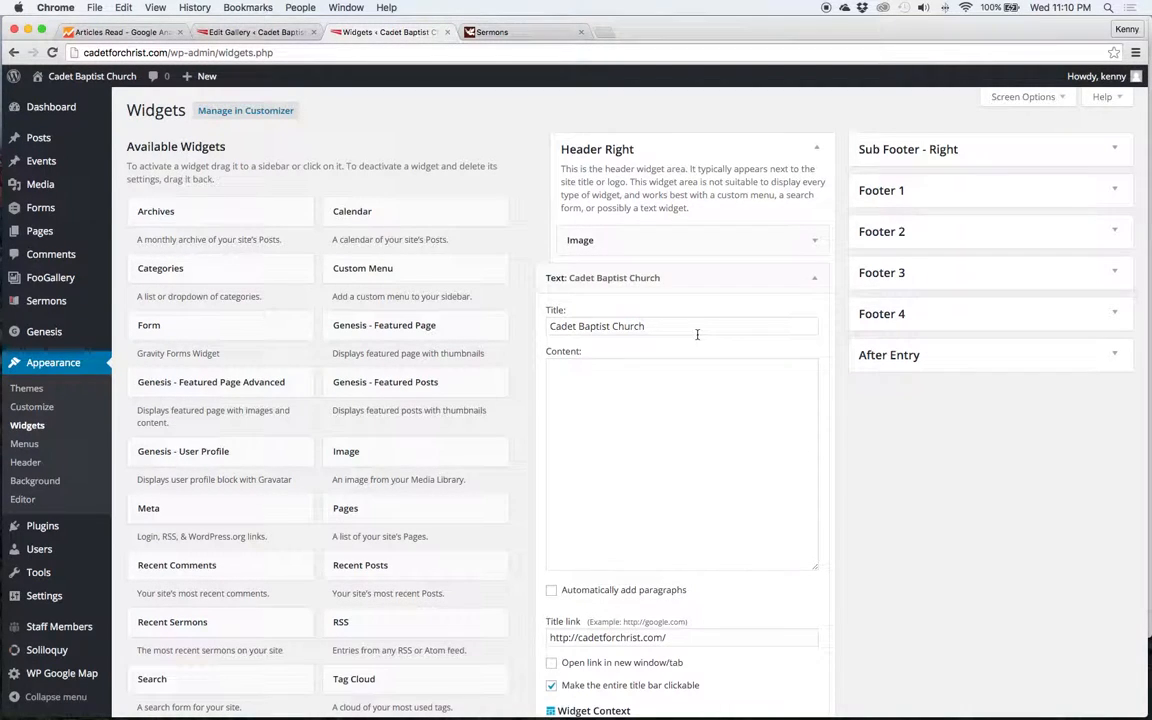
{"action": "left_click", "coordinate": [815, 281]}
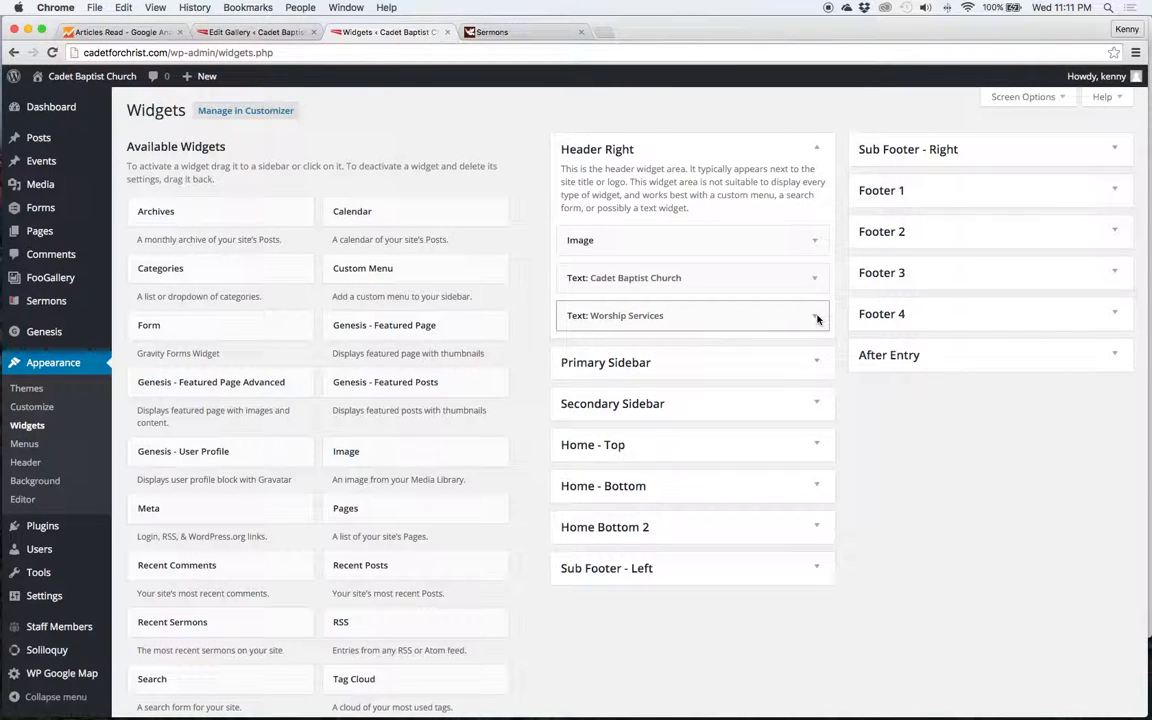
{"action": "left_click", "coordinate": [817, 317]}
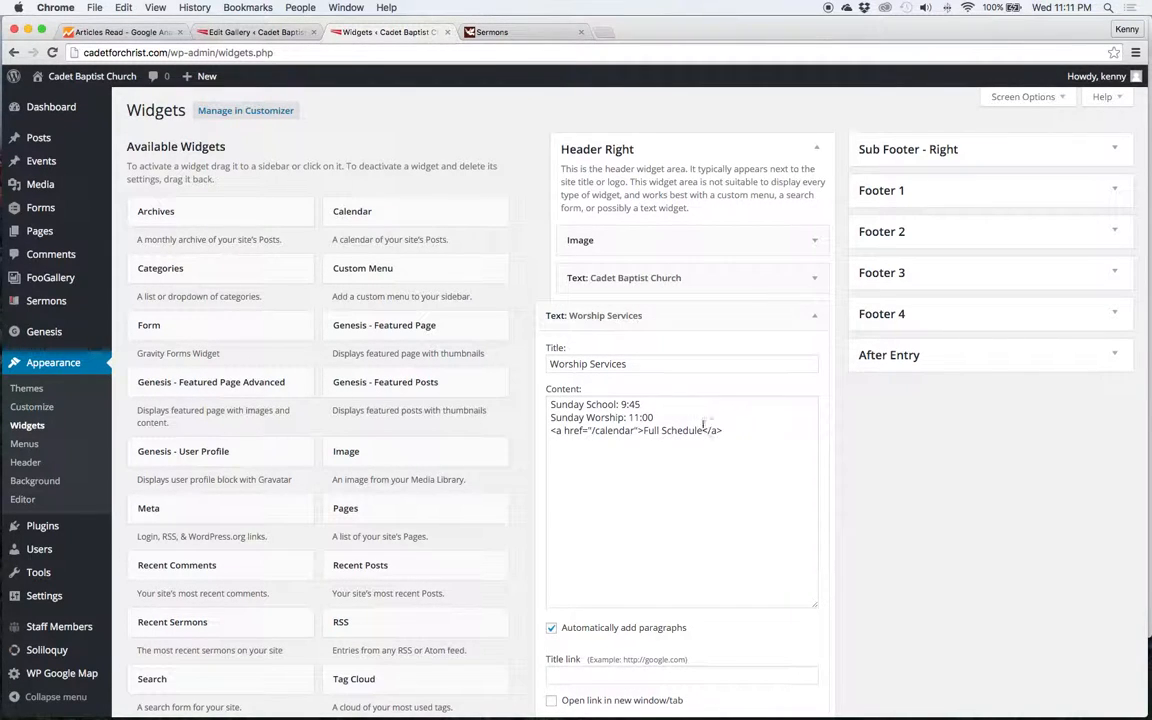
{"action": "left_click", "coordinate": [817, 322]}
- Add a Form widget below the WP Google Map Plugin in the Primary Sidebar and select the Send Us An Email! form
{"action": "left_click", "coordinate": [815, 366]}
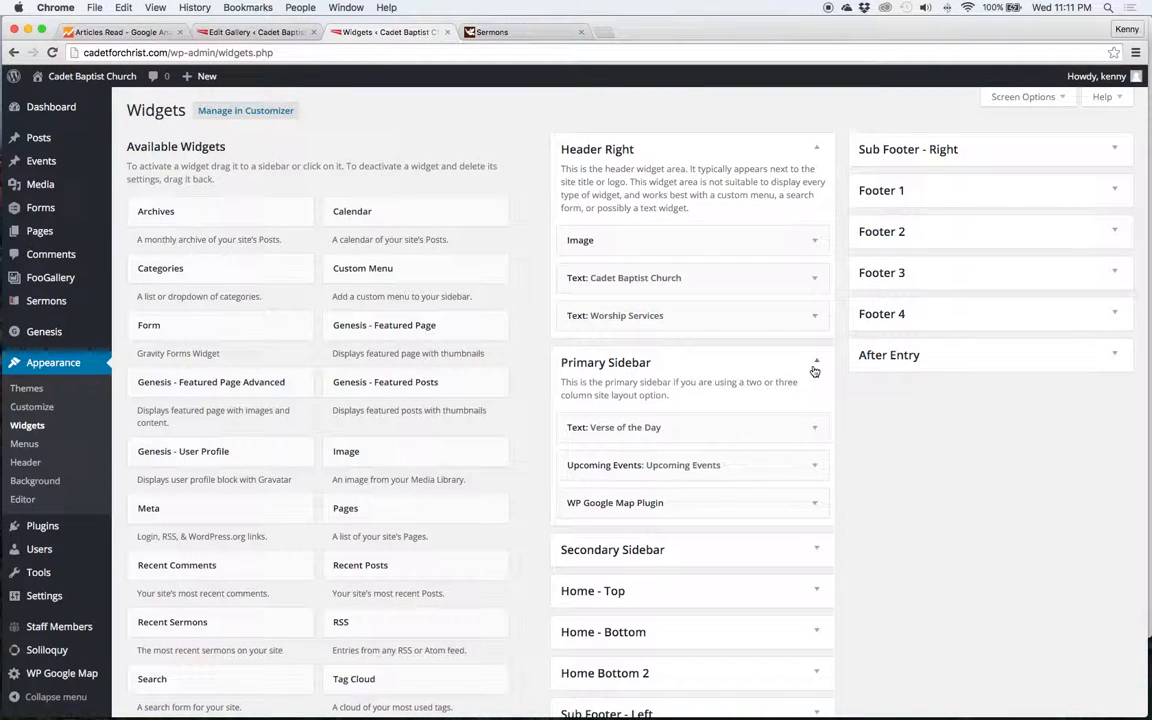
{"action": "scroll", "coordinate": [792, 418], "scroll_direction": "down", "scroll_amount": 2}
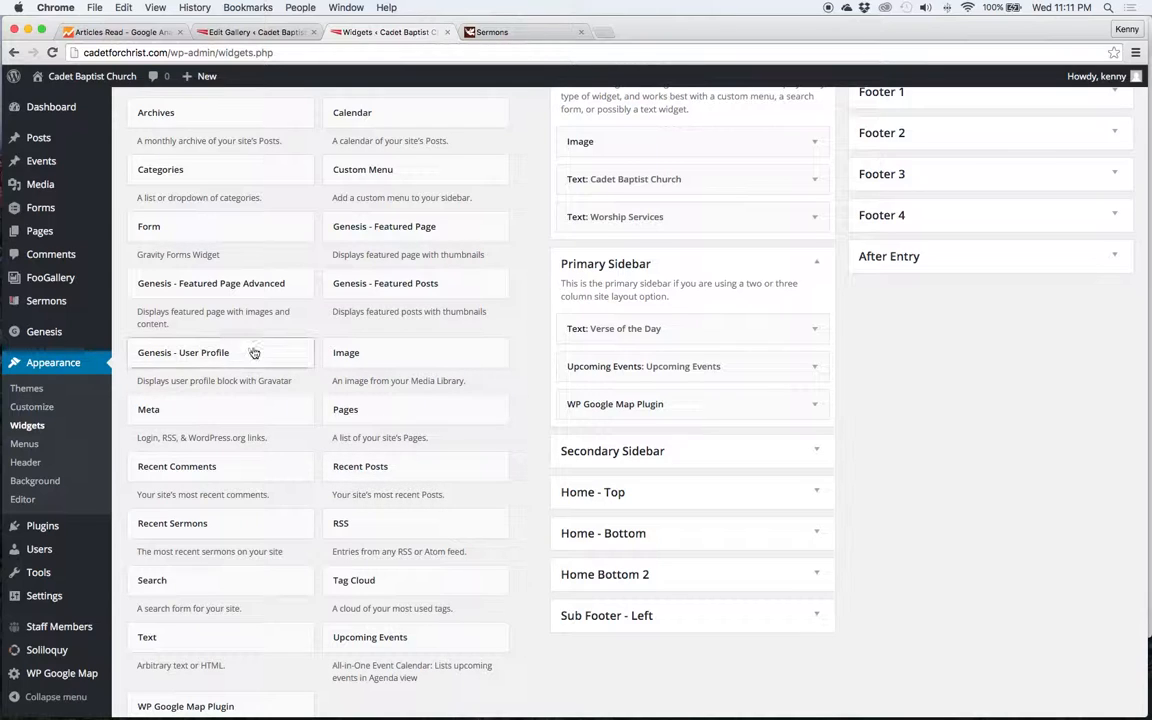
{"action": "left_click_drag", "start_coordinate": [206, 226], "coordinate": [660, 443]}
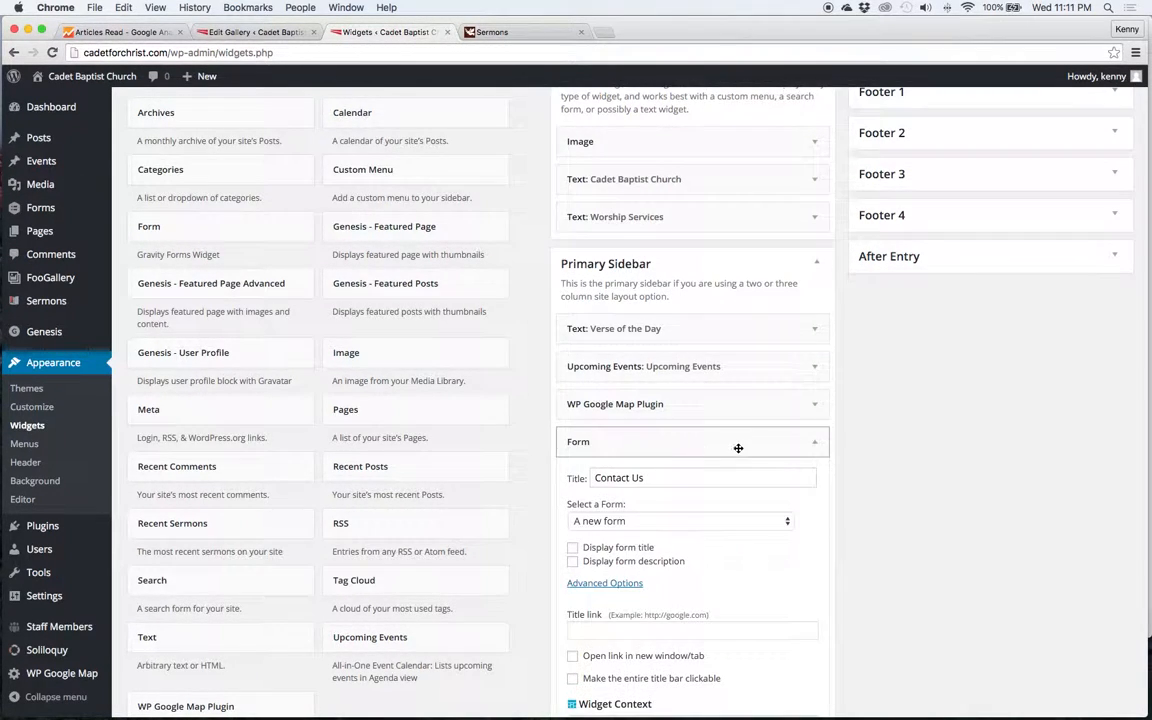
{"action": "scroll", "coordinate": [700, 420], "scroll_direction": "down", "scroll_amount": 3}
{"action": "scroll", "coordinate": [704, 404], "scroll_direction": "up", "scroll_amount": 1}
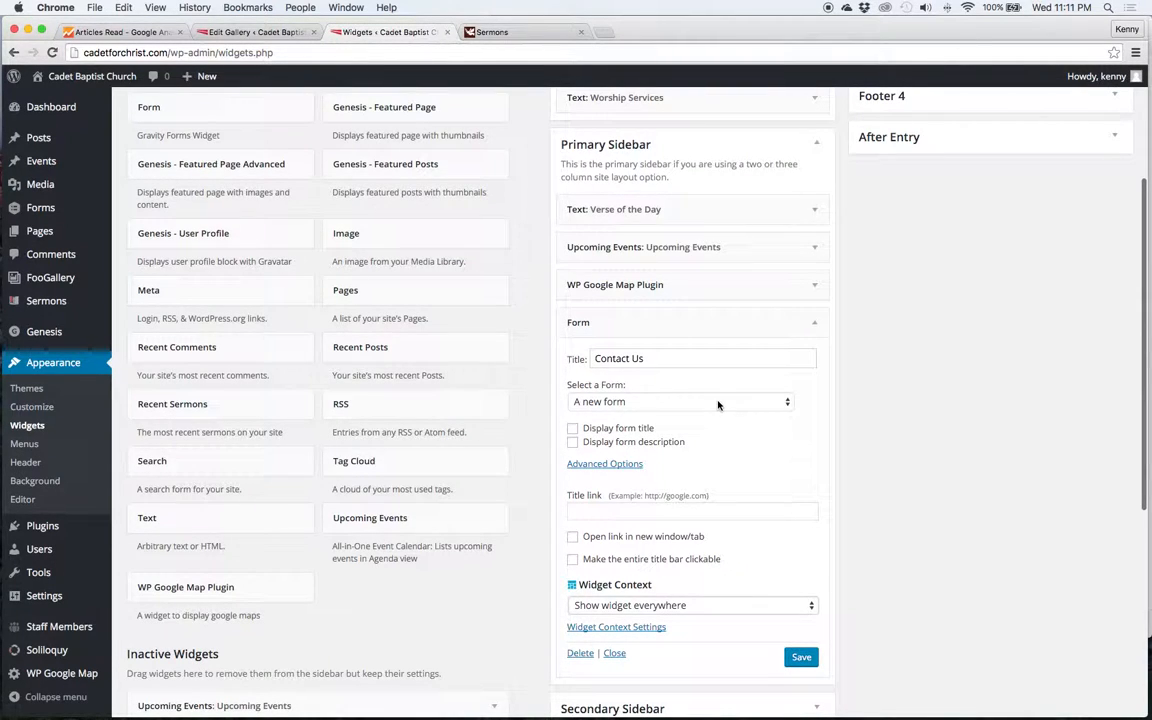
{"action": "left_click", "coordinate": [718, 403]}
{"action": "left_click", "coordinate": [717, 416]}
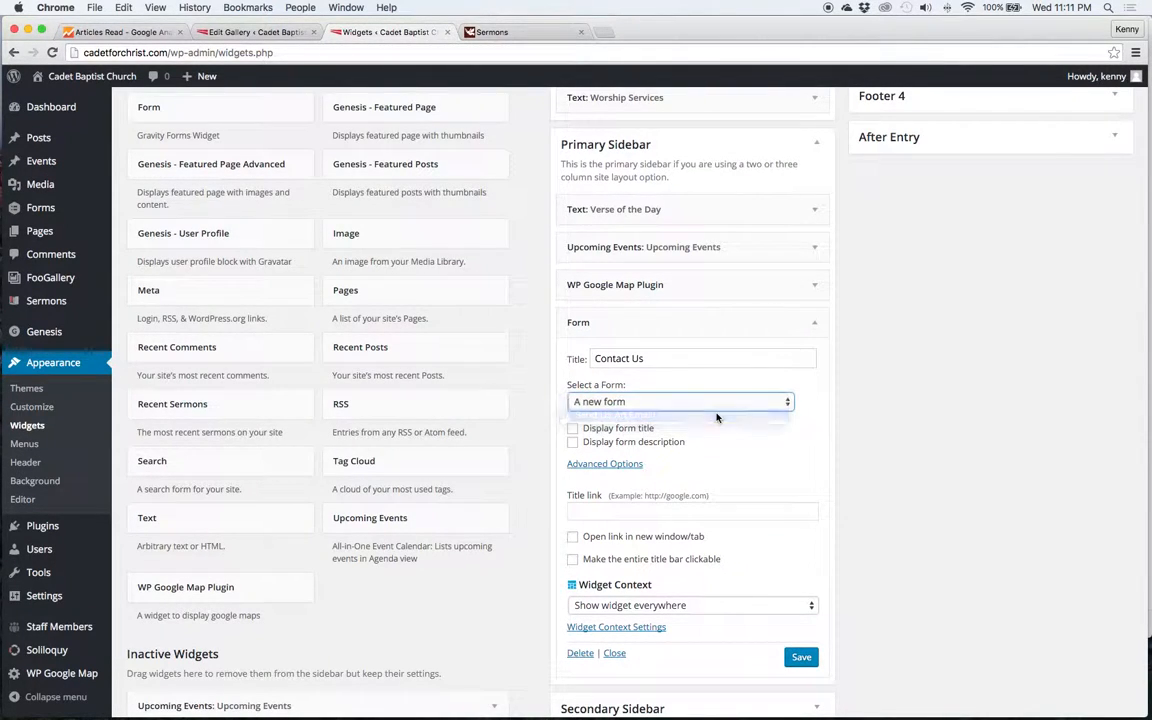
- Check the Form widget's title and title link fields, and delete the widget from the Primary Sidebar
{"action": "triple_click", "coordinate": [620, 365]}
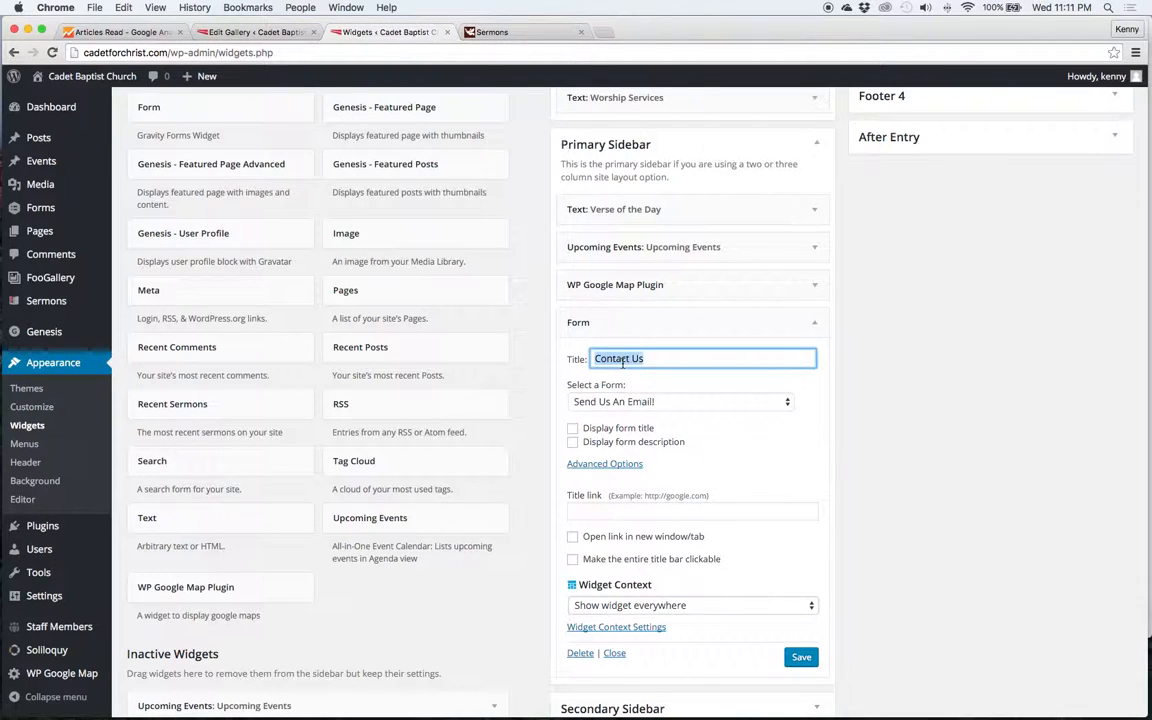
{"action": "left_click", "coordinate": [665, 363]}
{"action": "left_click", "coordinate": [656, 513]}
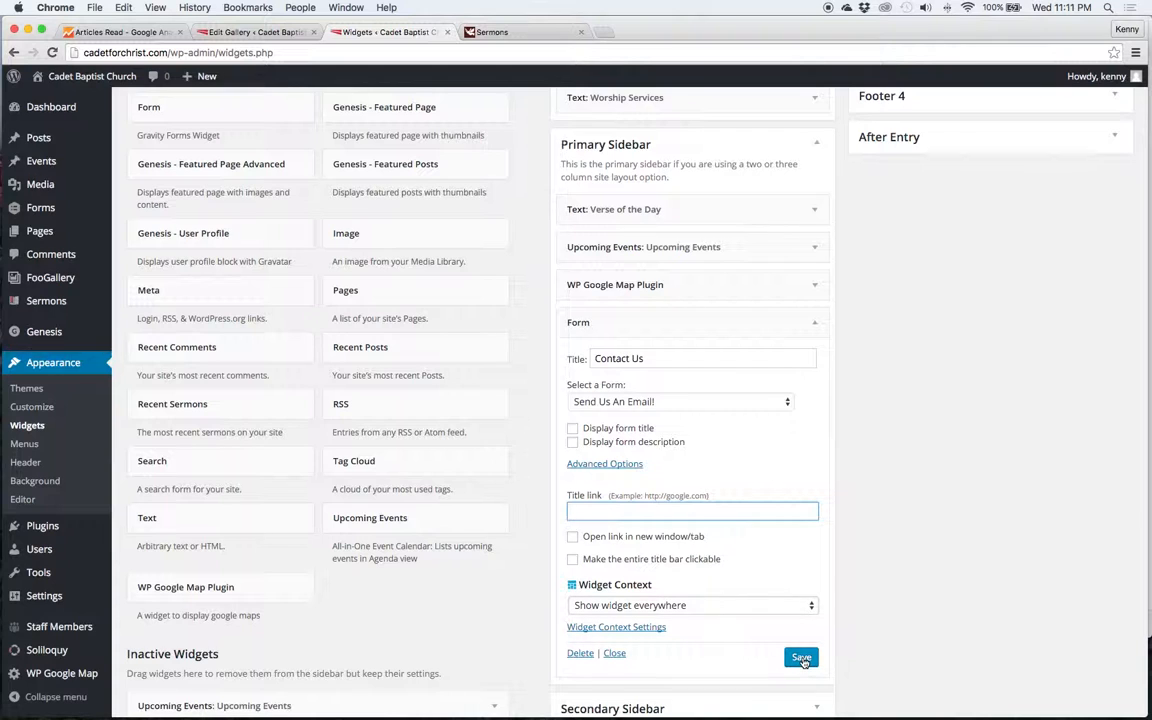
{"action": "left_click", "coordinate": [581, 654]}
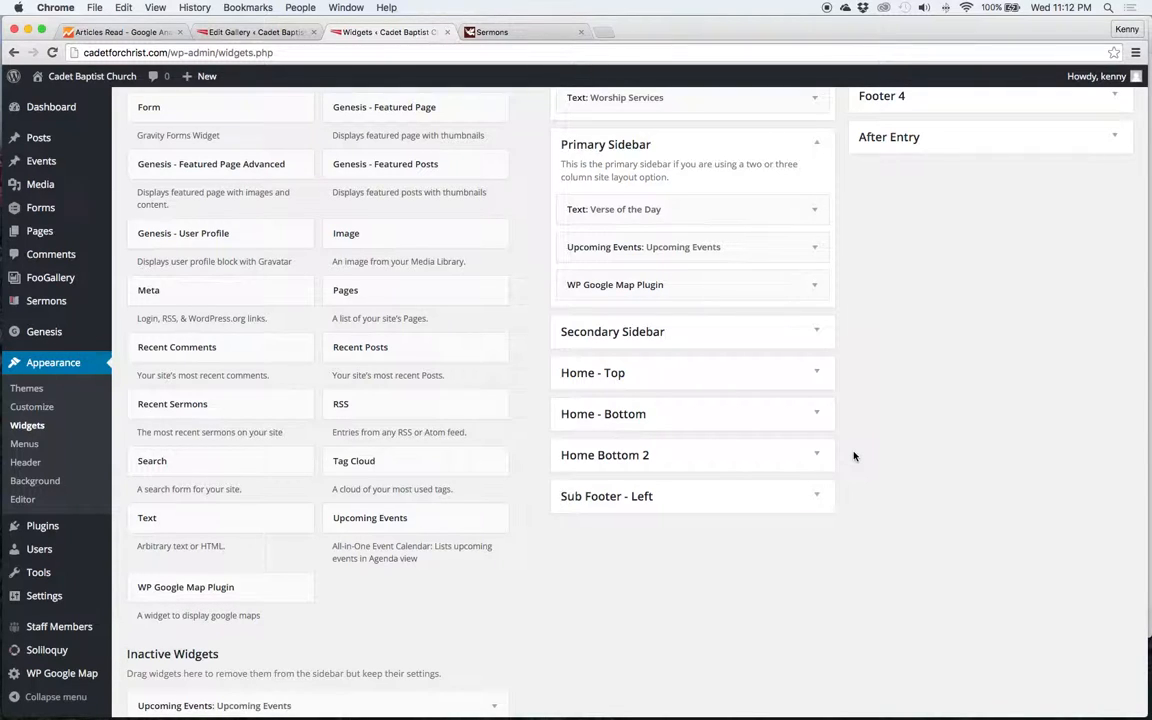
- Examine the slider shortcode in the Home - Top text widget and compare it with the live home page
{"action": "left_click", "coordinate": [817, 370]}
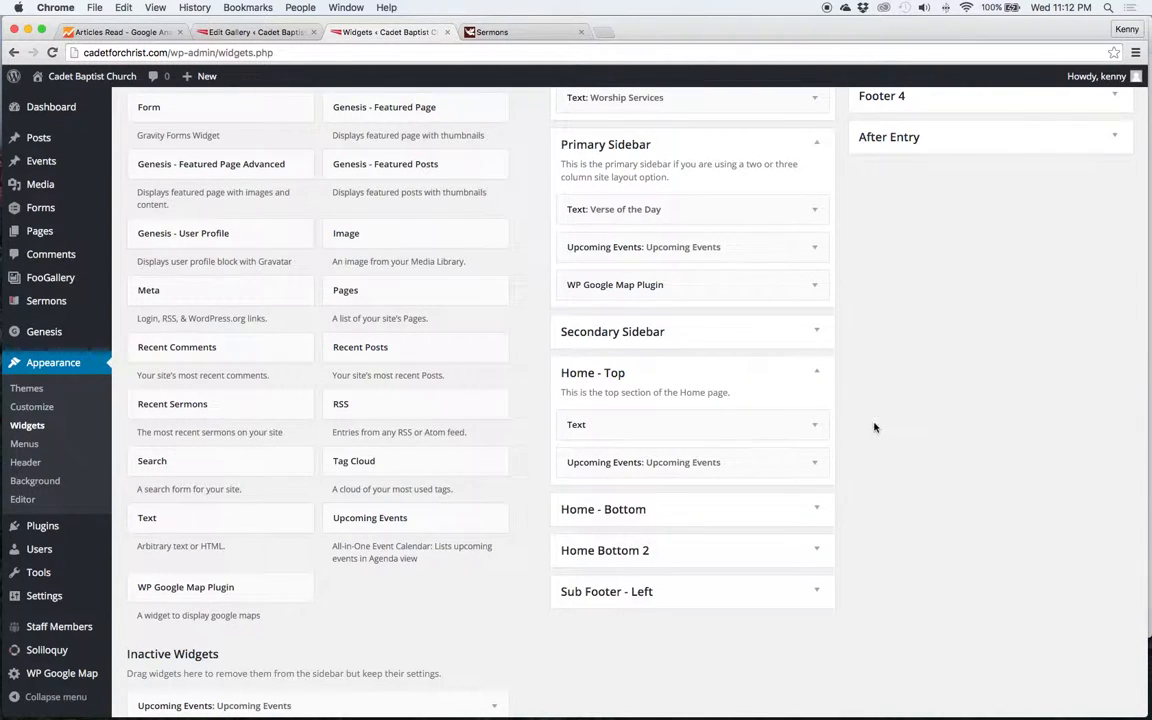
{"action": "left_click", "coordinate": [815, 426]}
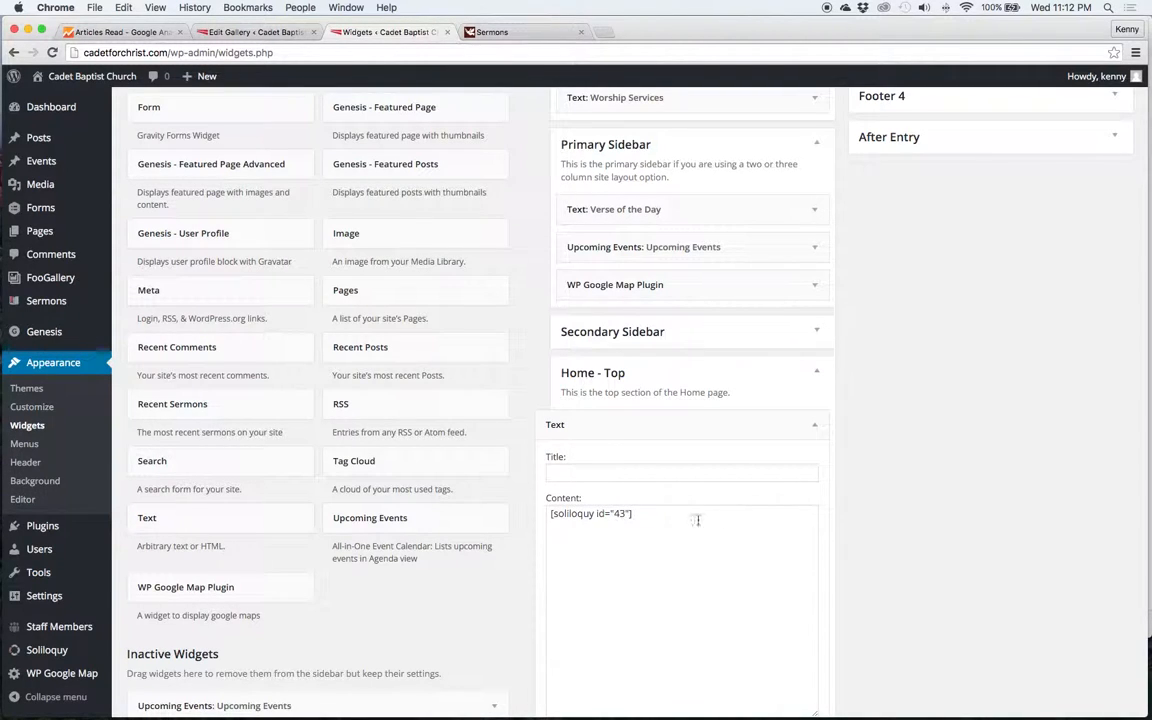
{"action": "left_click", "coordinate": [633, 519]}
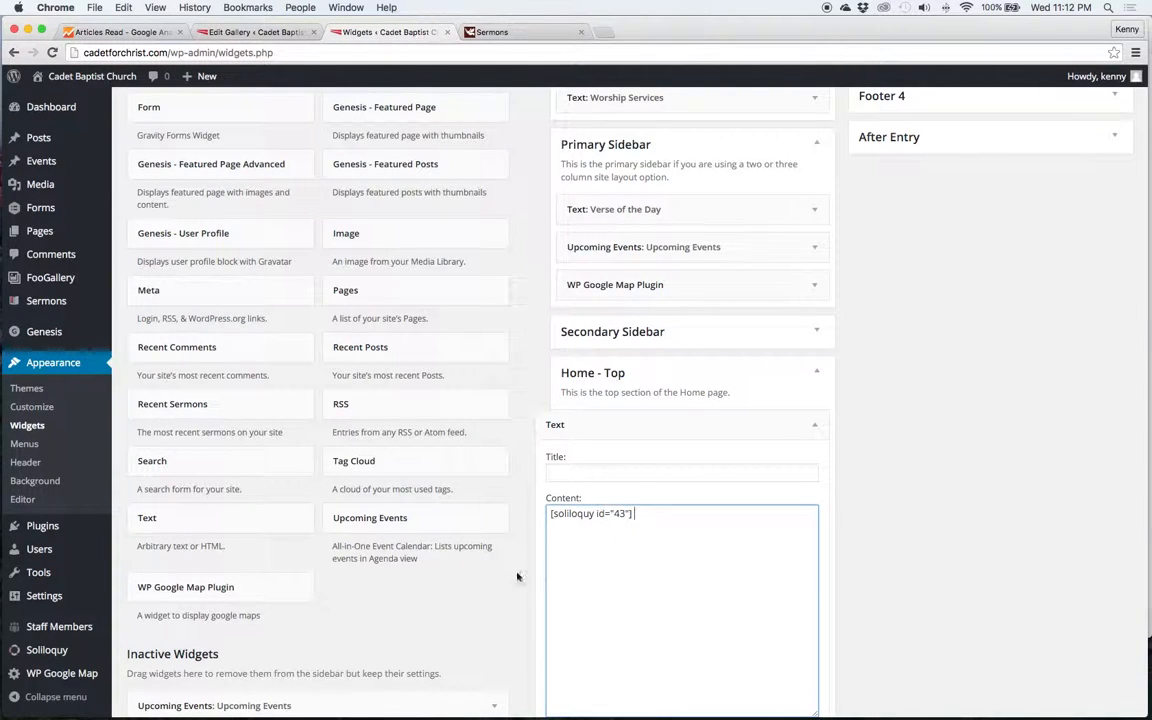
{"action": "triple_click", "coordinate": [586, 516]}
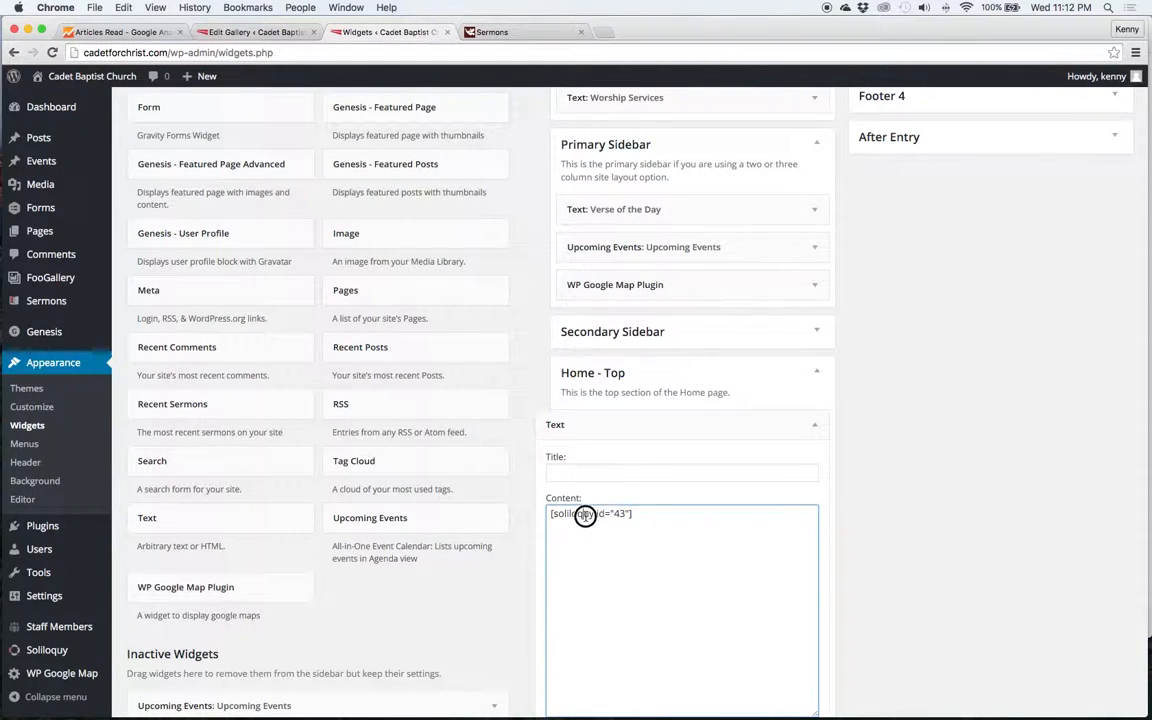
{"action": "left_click", "coordinate": [662, 519]}
{"action": "left_click", "coordinate": [506, 31]}
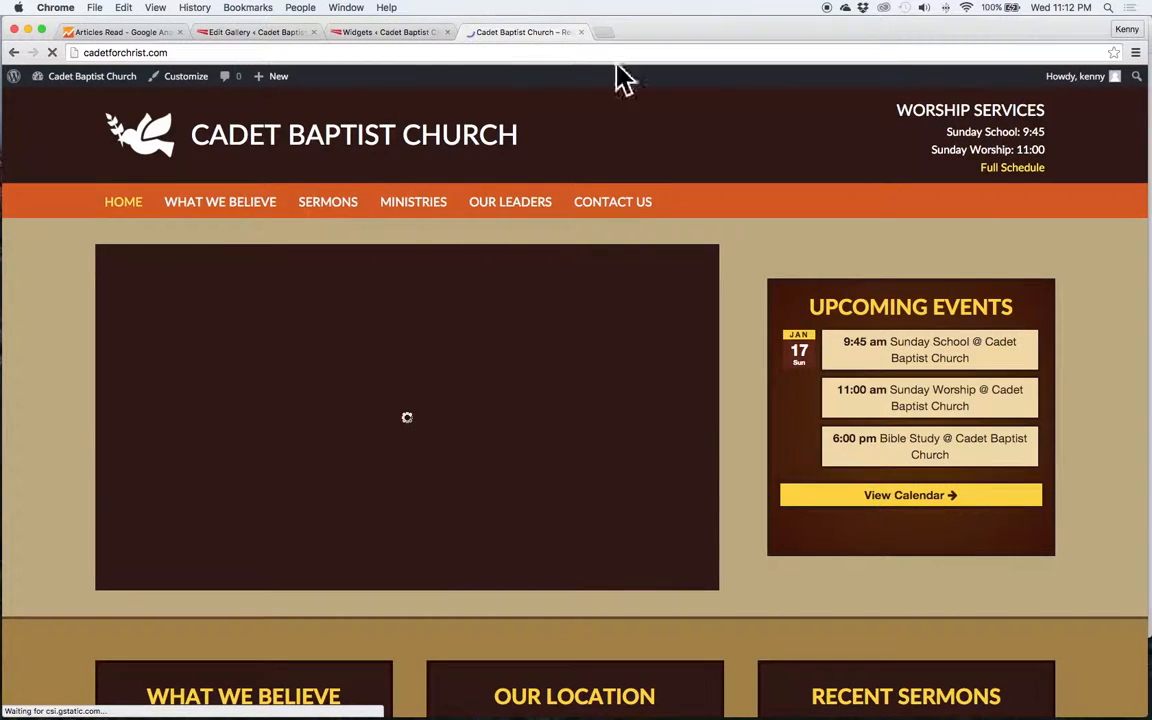
{"action": "left_click", "coordinate": [401, 38]}
{"action": "scroll", "coordinate": [802, 378], "scroll_direction": "down", "scroll_amount": 1}
{"action": "left_click", "coordinate": [814, 416]}
- Review the Upcoming Events widget's settings in the Home - Top area, including the number of events to show, and collapse it
{"action": "scroll", "coordinate": [805, 395], "scroll_direction": "down", "scroll_amount": 3}
{"action": "left_click", "coordinate": [804, 317]}
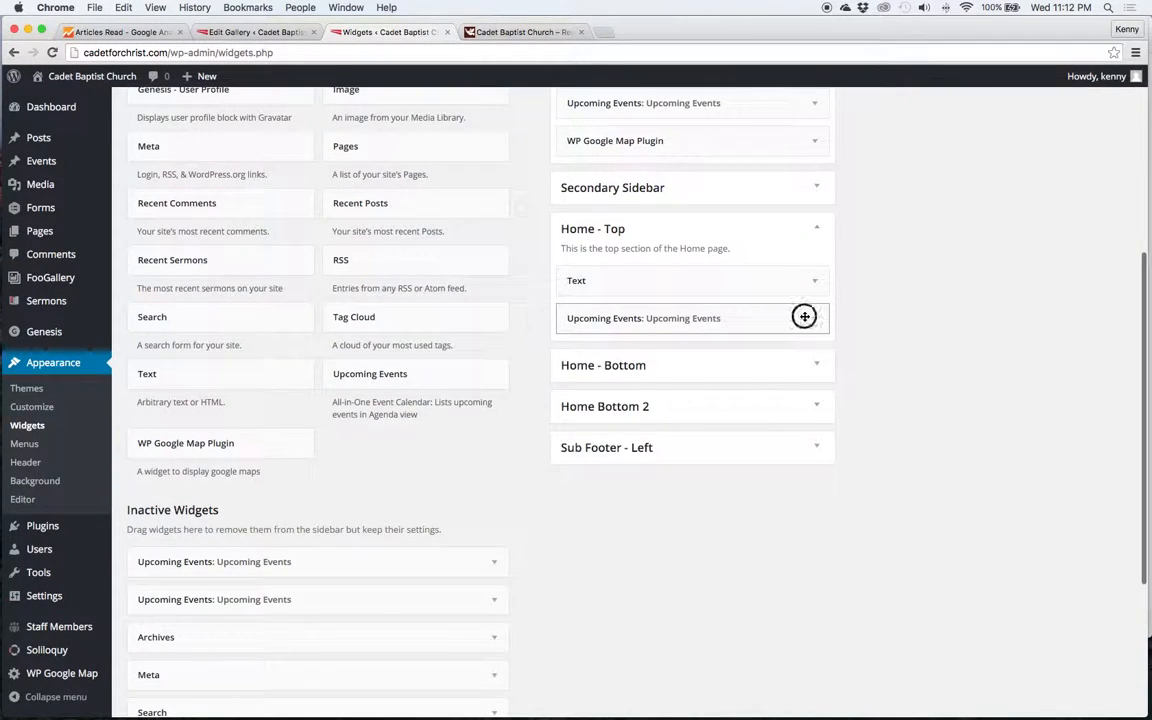
{"action": "scroll", "coordinate": [884, 371], "scroll_direction": "down", "scroll_amount": 2}
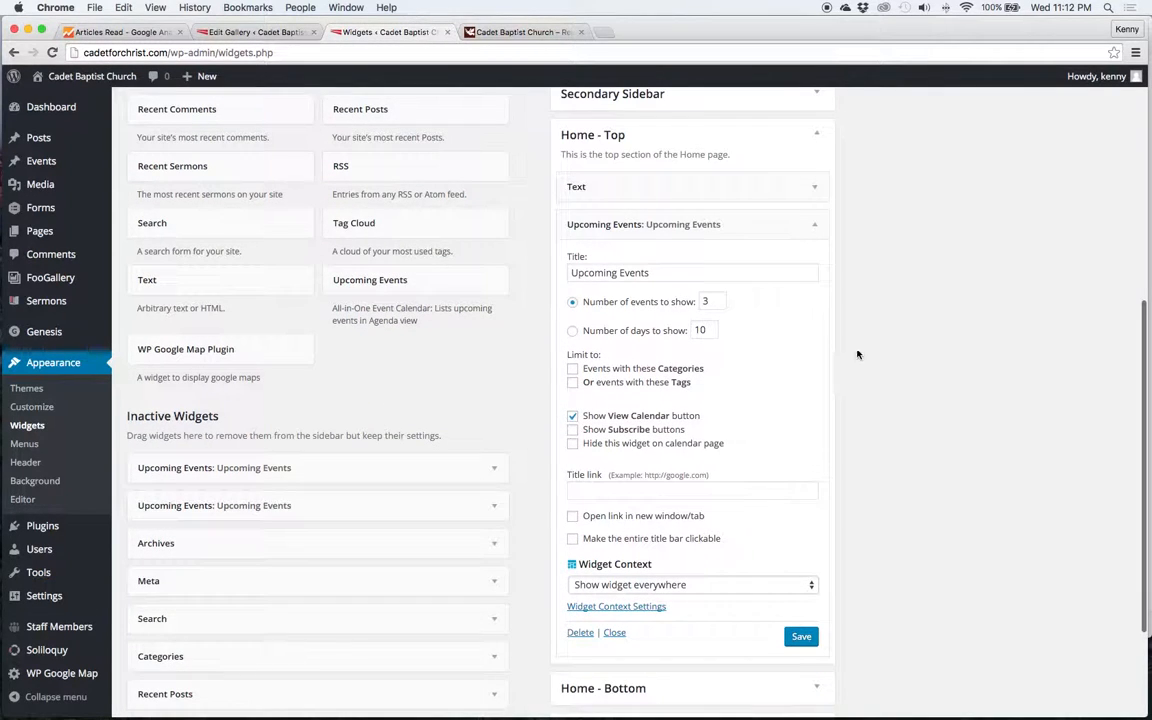
{"action": "scroll", "coordinate": [557, 343], "scroll_direction": "up", "scroll_amount": 1}
{"action": "mouse_move", "coordinate": [386, 309]}
{"action": "left_mouse_down"}
{"action": "mouse_move", "coordinate": [661, 252]}
{"action": "mouse_move", "coordinate": [576, 267]}
{"action": "mouse_move", "coordinate": [463, 321]}
{"action": "mouse_move", "coordinate": [404, 319]}
{"action": "left_mouse_up"}
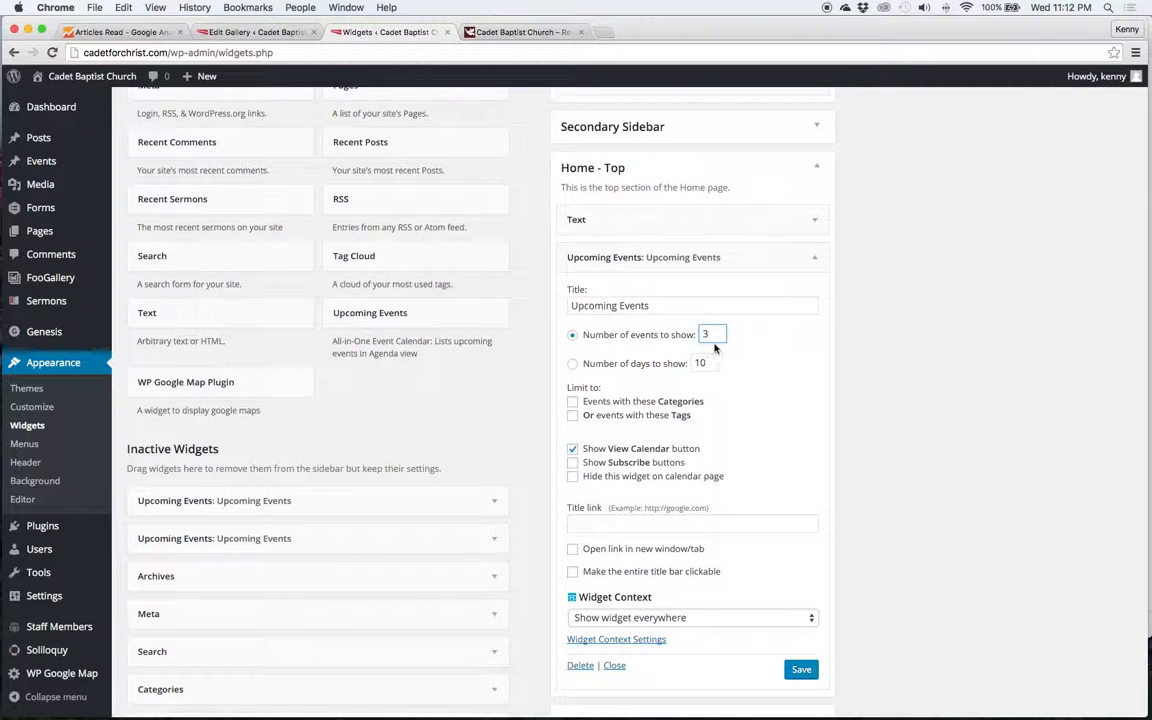
{"action": "scroll", "coordinate": [743, 391], "scroll_direction": "down", "scroll_amount": 2}
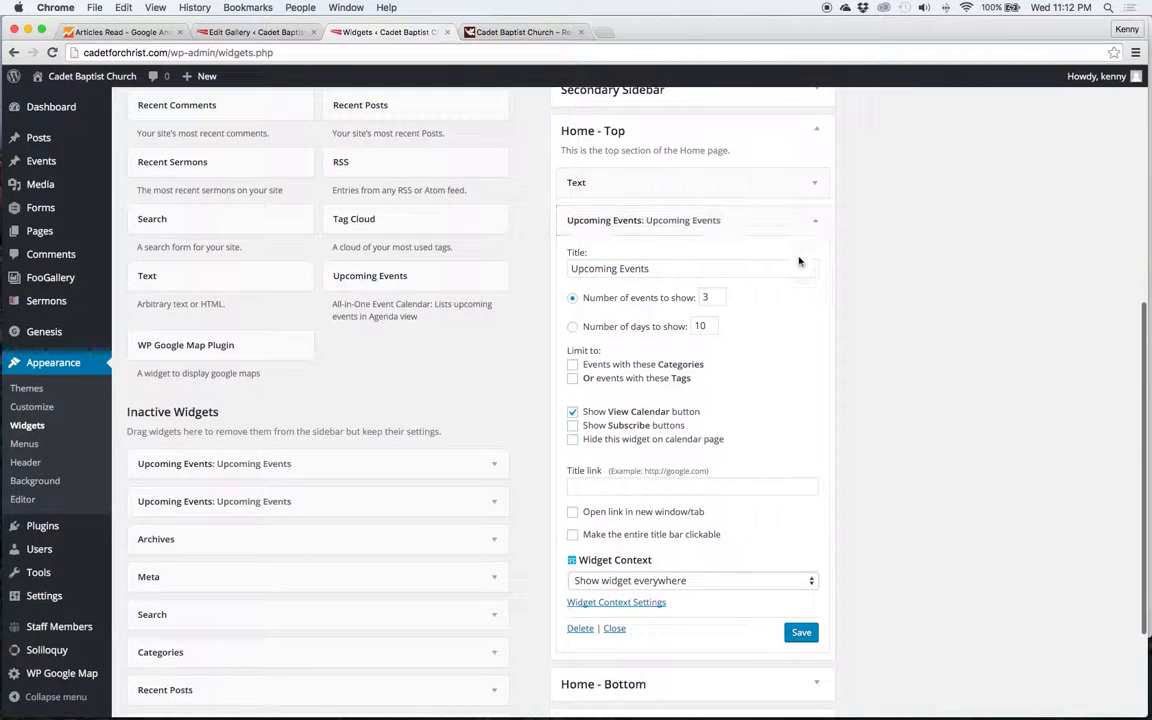
{"action": "left_click", "coordinate": [730, 221]}
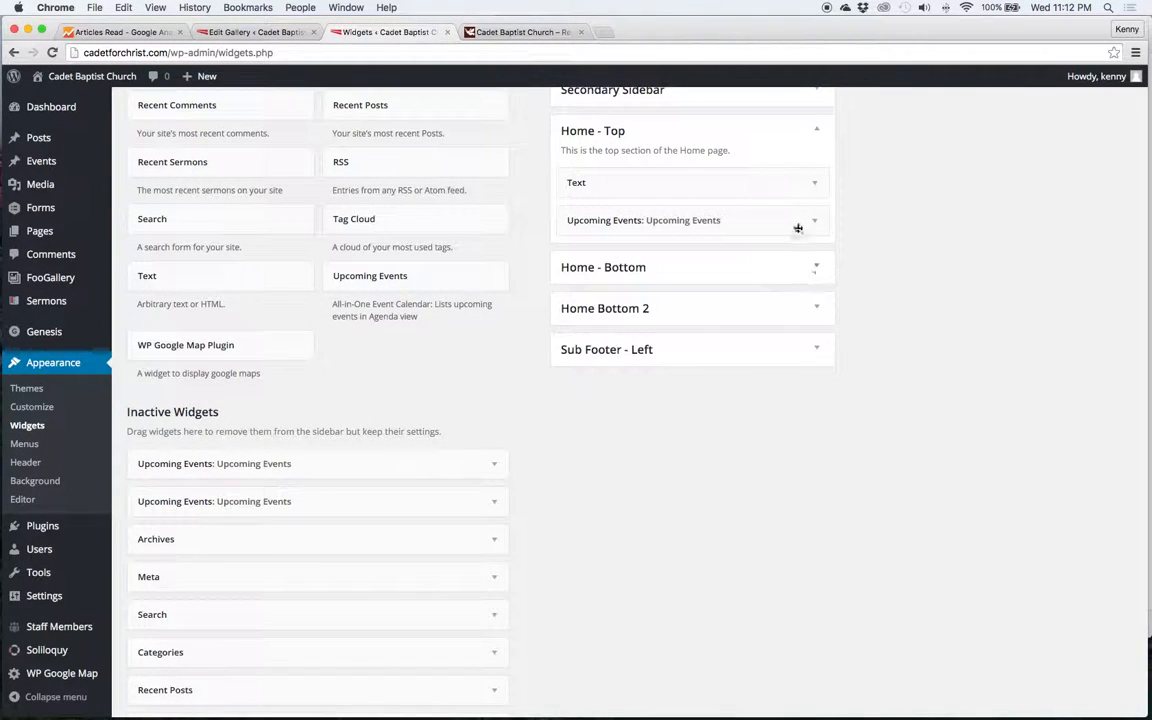
- Recheck the Upcoming Events widget's settings, expand the Home - Bottom area and compare its widgets with the lower sections of the live home page
{"action": "left_click", "coordinate": [792, 222]}
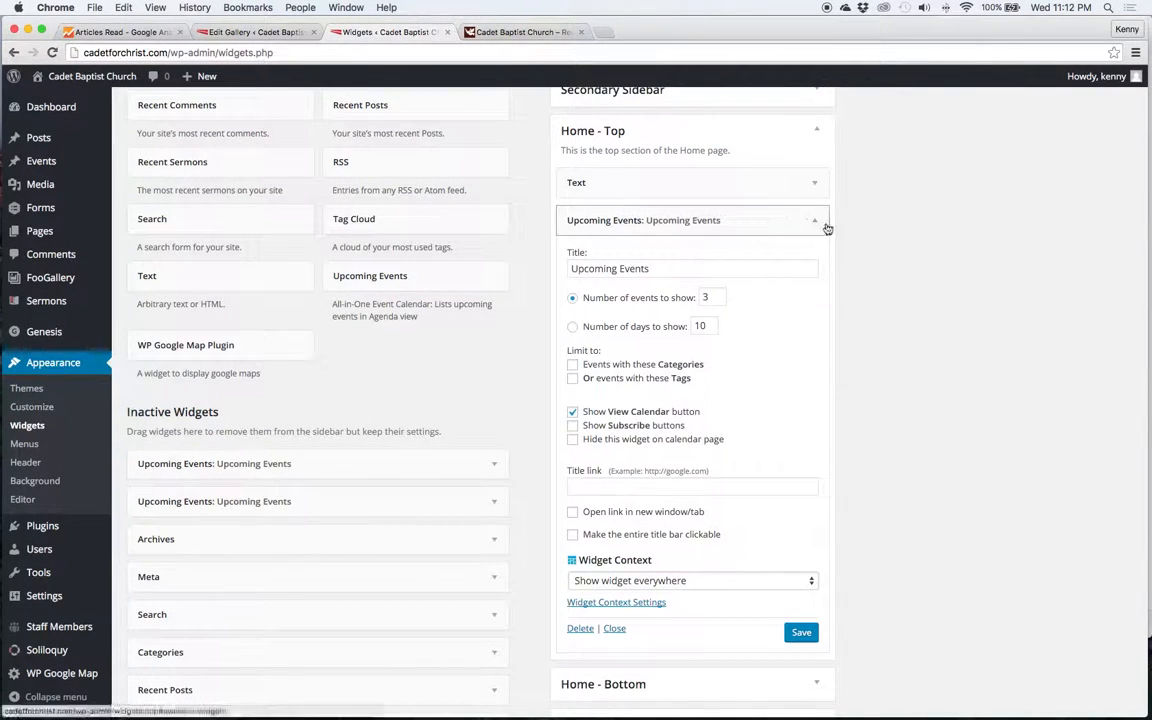
{"action": "left_click", "coordinate": [814, 222]}
{"action": "left_click", "coordinate": [814, 266]}
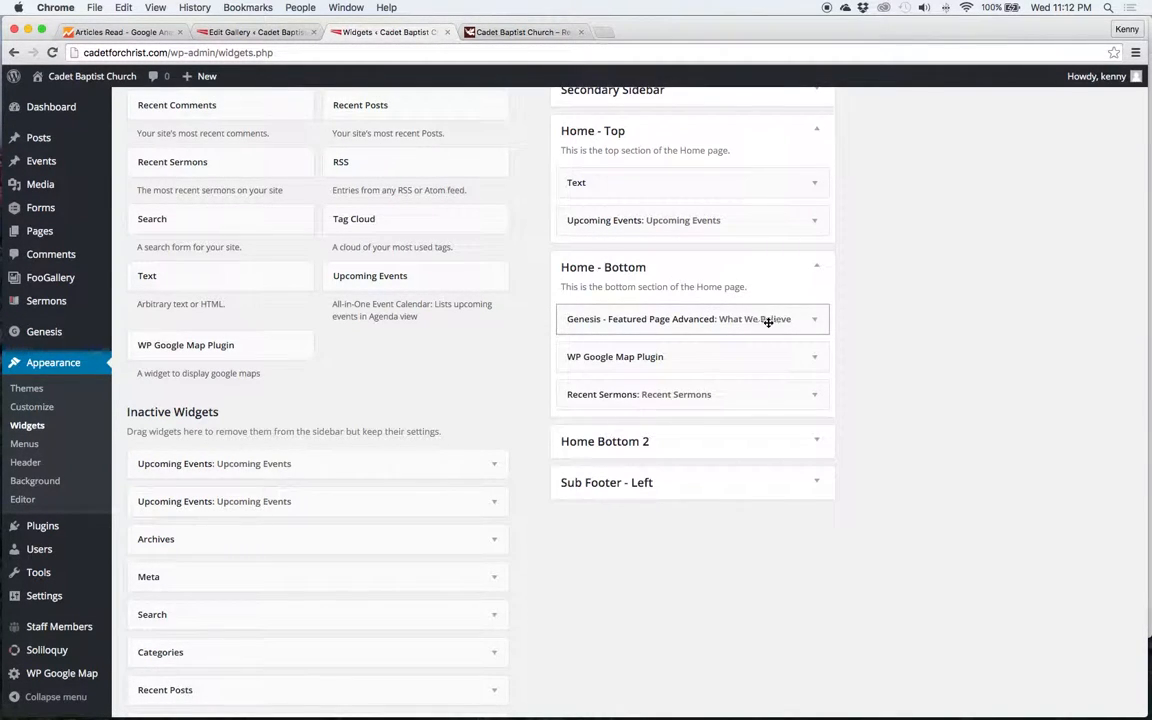
{"action": "left_click", "coordinate": [530, 36]}
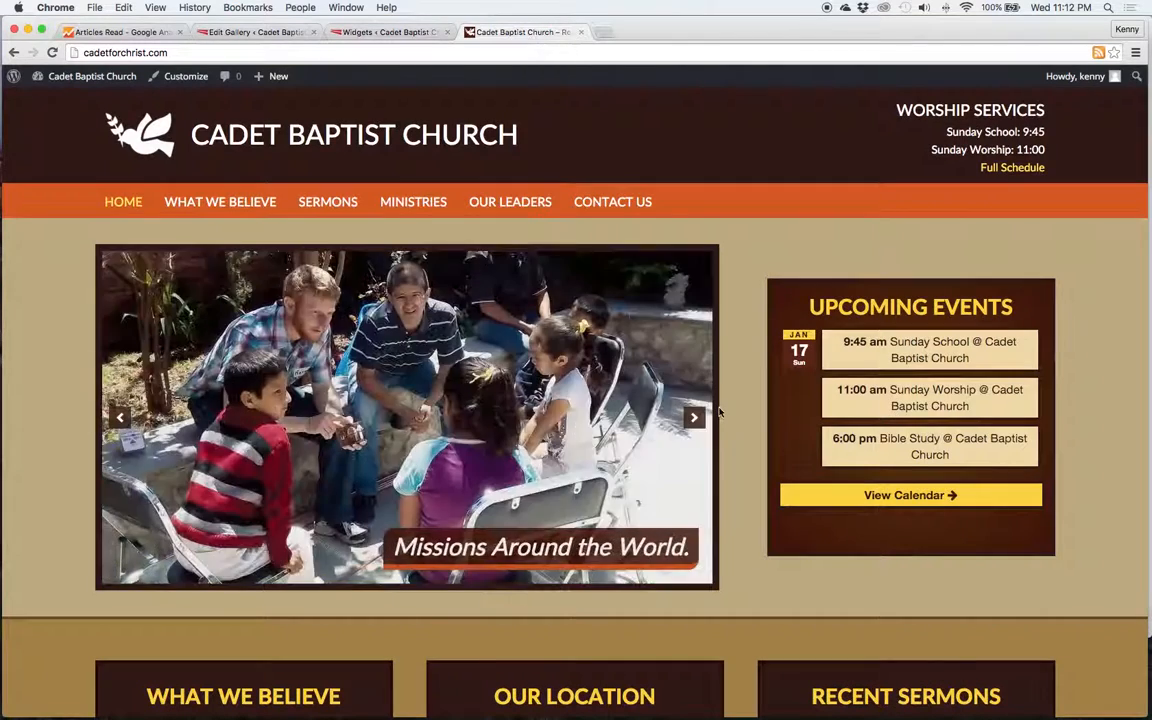
{"action": "scroll", "coordinate": [985, 410], "scroll_direction": "down", "scroll_amount": 5}
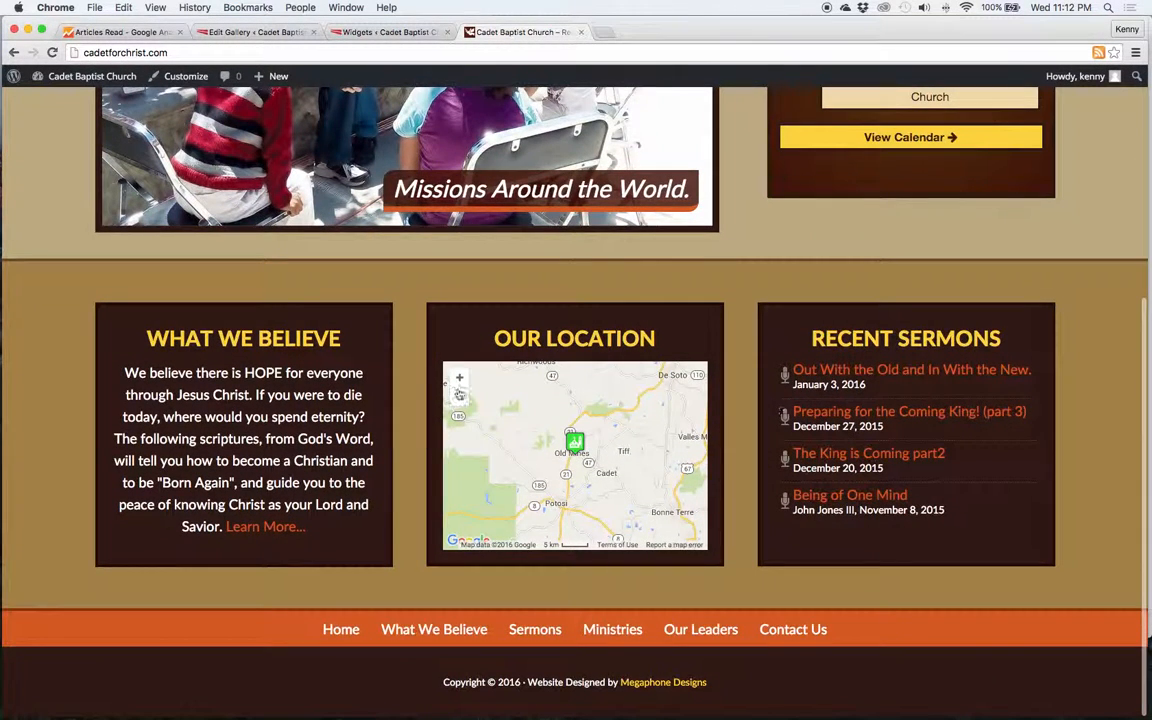
{"action": "left_click", "coordinate": [380, 30]}
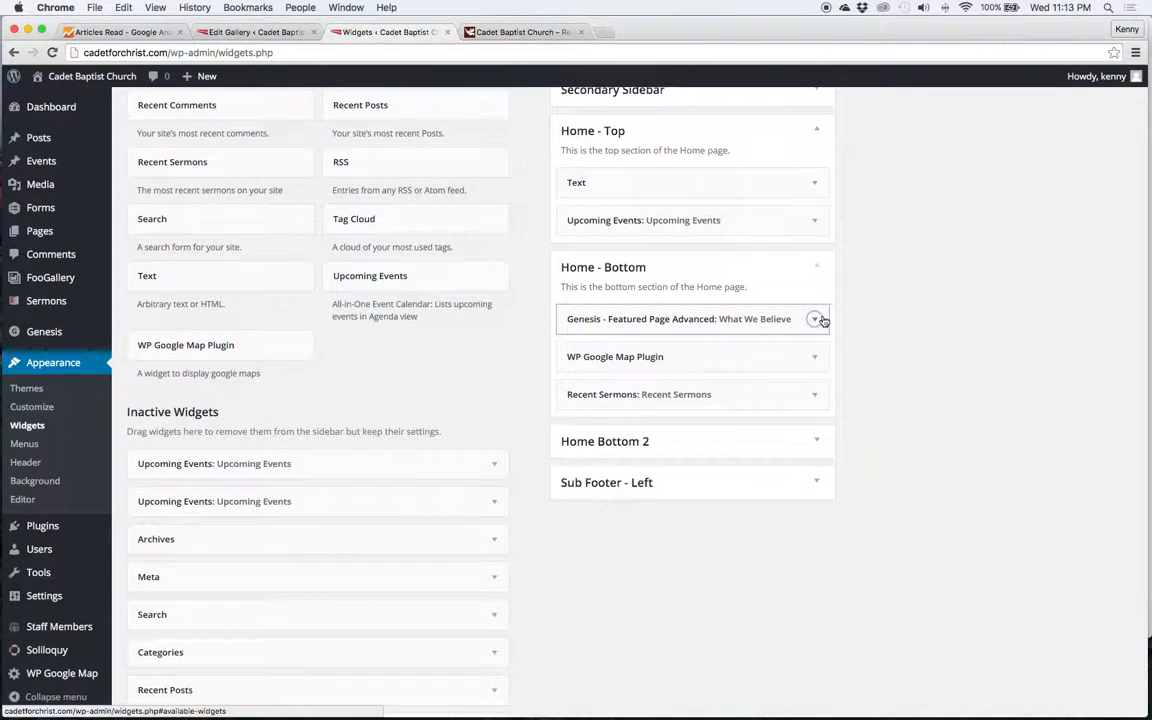
- Review the What We Believe featured page widget's settings, including its page choices, and enlarge the custom content box to read the full text
{"action": "left_click", "coordinate": [816, 319]}
{"action": "scroll", "coordinate": [836, 360], "scroll_direction": "down", "scroll_amount": 3}
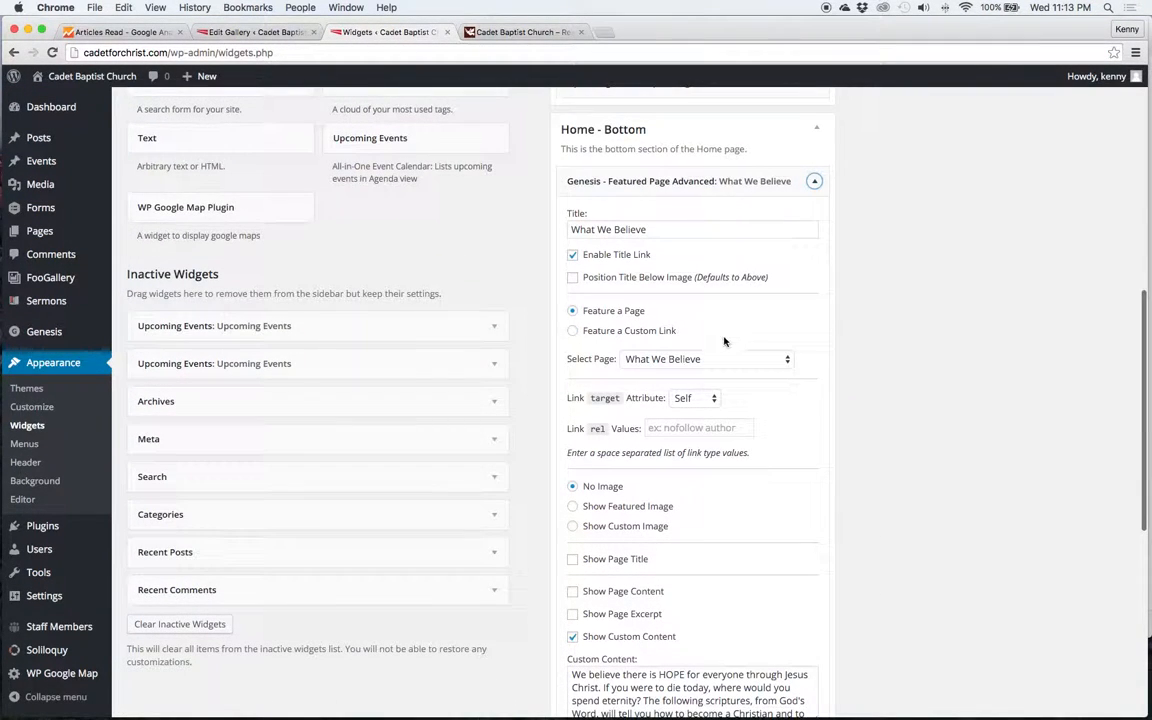
{"action": "left_click", "coordinate": [709, 366]}
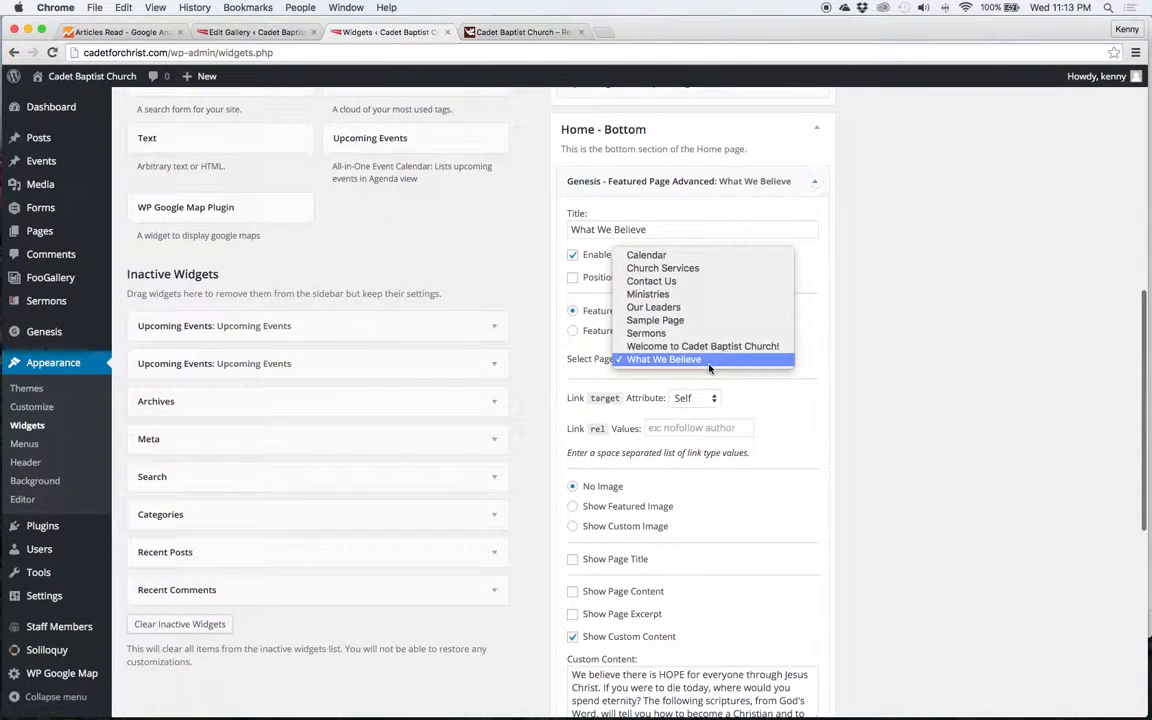
{"action": "left_click", "coordinate": [803, 341]}
{"action": "scroll", "coordinate": [805, 362], "scroll_direction": "down", "scroll_amount": 5}
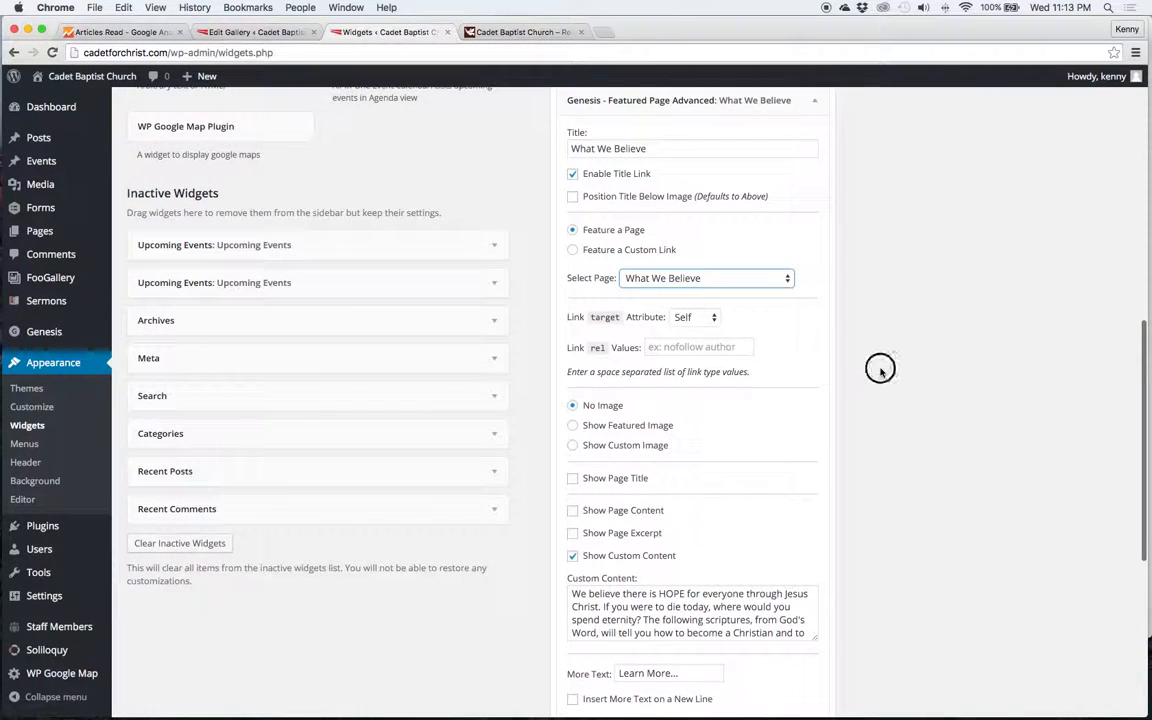
{"action": "scroll", "coordinate": [880, 373], "scroll_direction": "down", "scroll_amount": 2}
{"action": "left_click_drag", "start_coordinate": [813, 492], "coordinate": [813, 552]}
{"action": "left_click", "coordinate": [763, 517]}
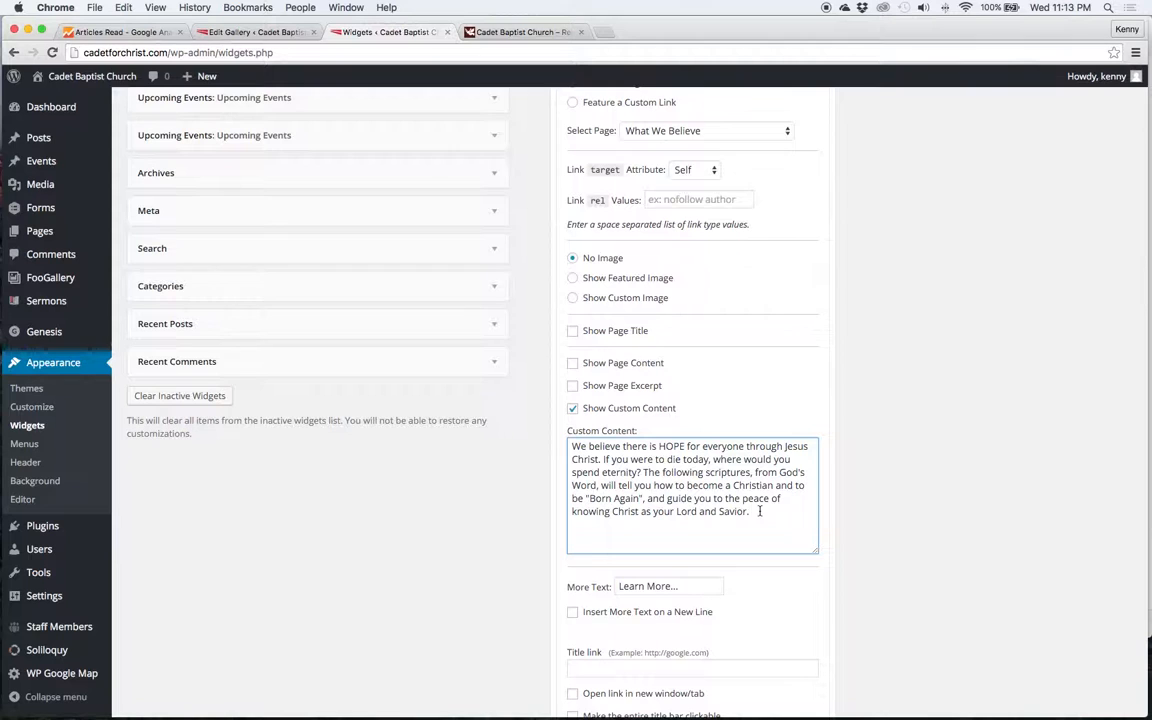
- Compare the custom content with the What We Believe section on the live home page, and collapse the featured page widget
{"action": "left_click", "coordinate": [520, 32]}
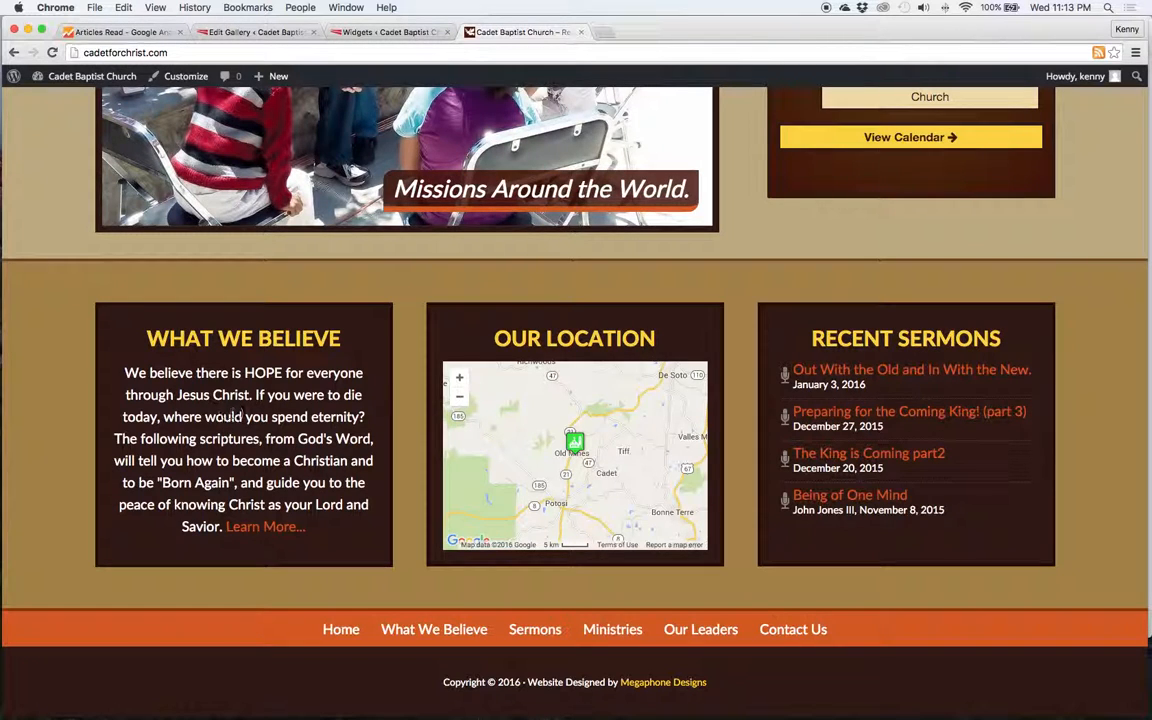
{"action": "triple_click", "coordinate": [240, 416]}
{"action": "left_click", "coordinate": [385, 305]}
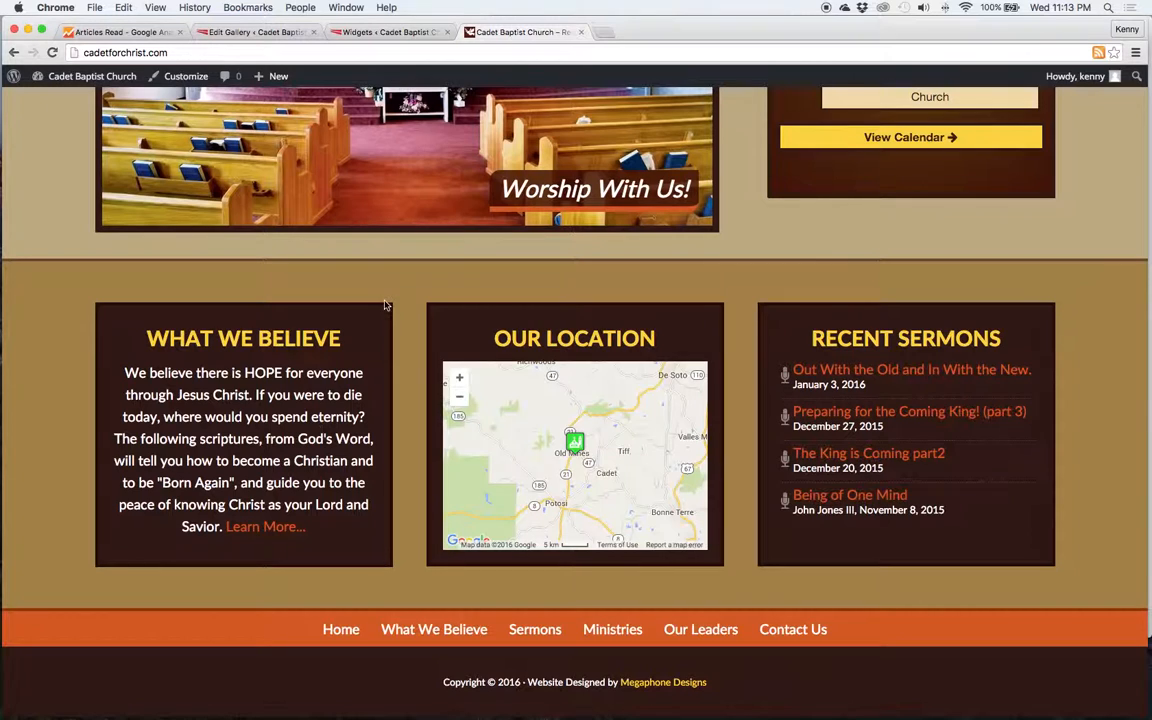
{"action": "left_click", "coordinate": [388, 32]}
{"action": "scroll", "coordinate": [810, 165], "scroll_direction": "up", "scroll_amount": 2}
{"action": "scroll", "coordinate": [822, 160], "scroll_direction": "up", "scroll_amount": 1}
{"action": "left_click", "coordinate": [808, 113]}
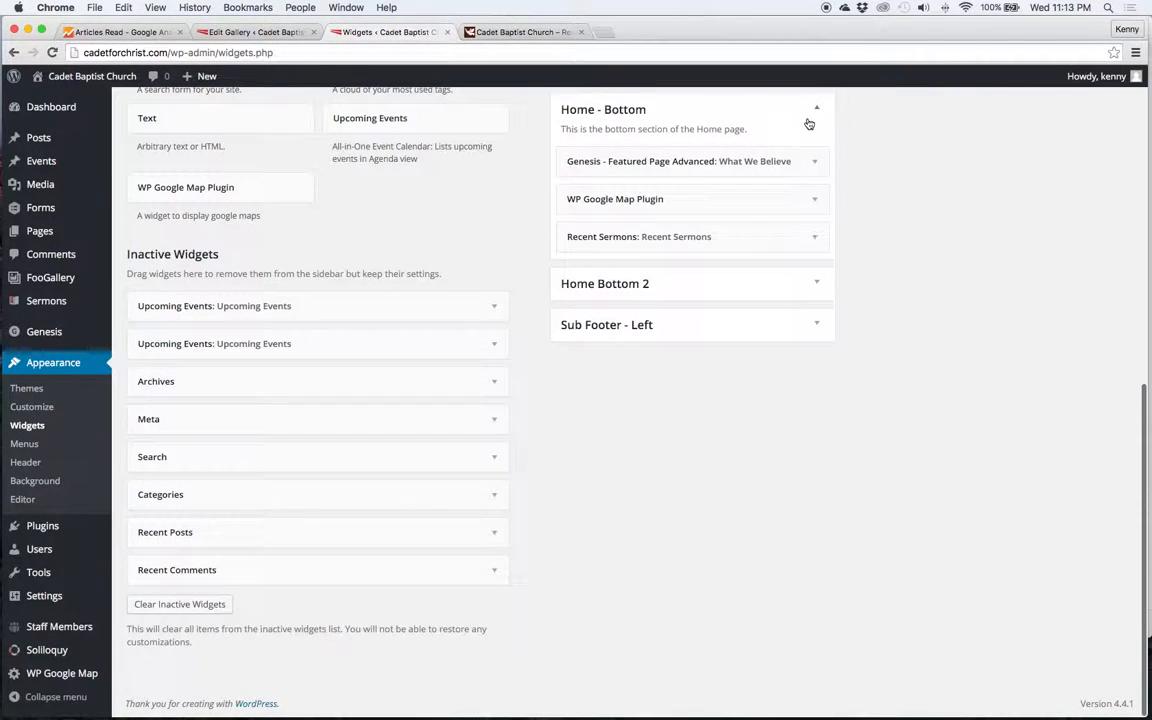
- Review the Recent Sermons widget's settings and the contents of the Home Bottom 2 area, collapsing each after viewing
{"action": "left_click", "coordinate": [813, 242]}
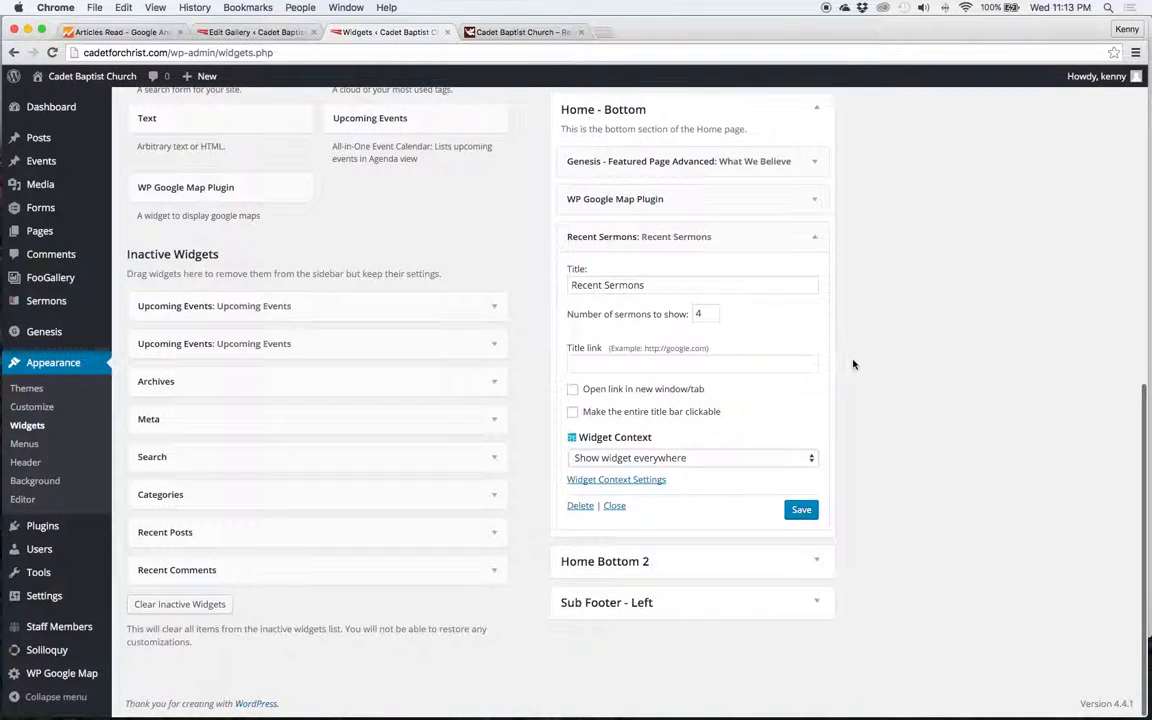
{"action": "left_click", "coordinate": [817, 236]}
{"action": "left_click", "coordinate": [806, 294]}
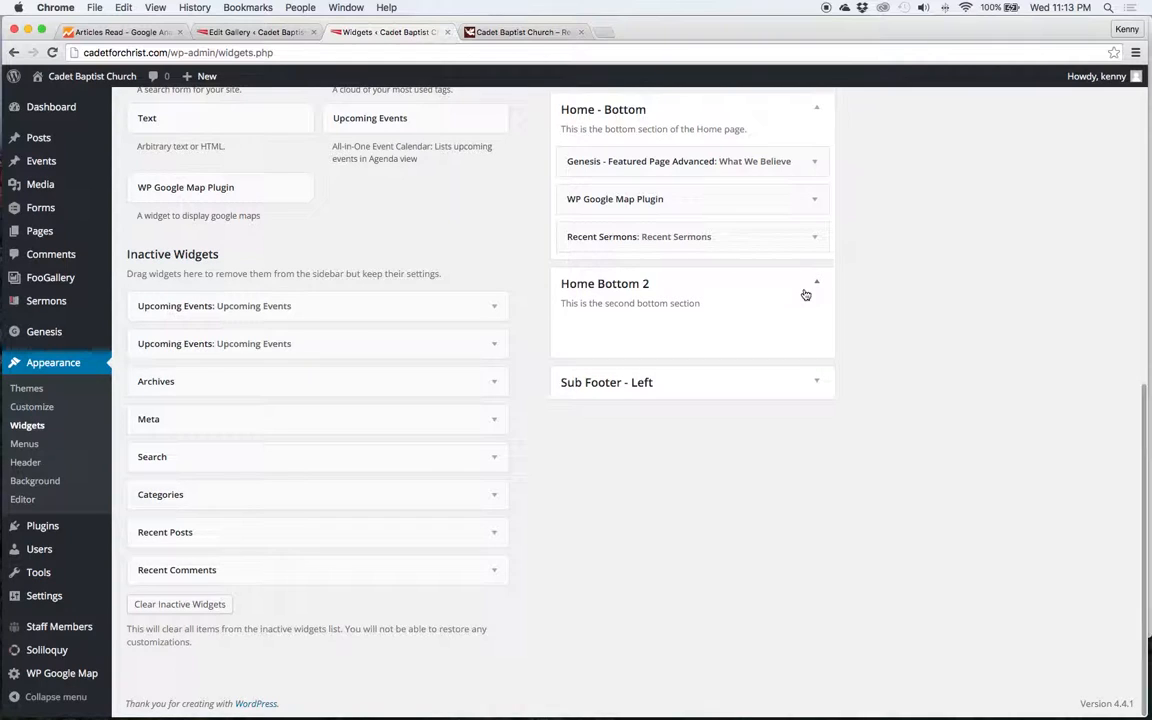
{"action": "left_click", "coordinate": [812, 288]}
- Expand the Footer 1 widget area and compare its Custom Menu widget with the footer navigation on the live home page
{"action": "scroll", "coordinate": [889, 332], "scroll_direction": "up", "scroll_amount": 10}
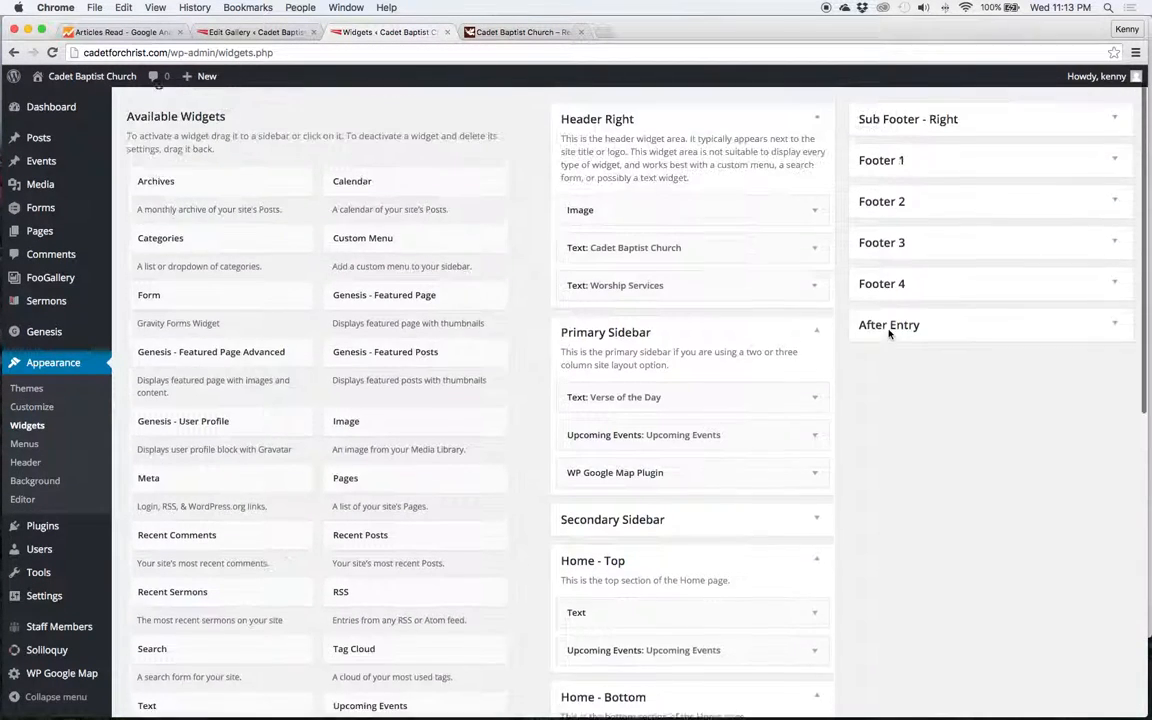
{"action": "scroll", "coordinate": [889, 334], "scroll_direction": "up", "scroll_amount": 2}
{"action": "left_click", "coordinate": [890, 190]}
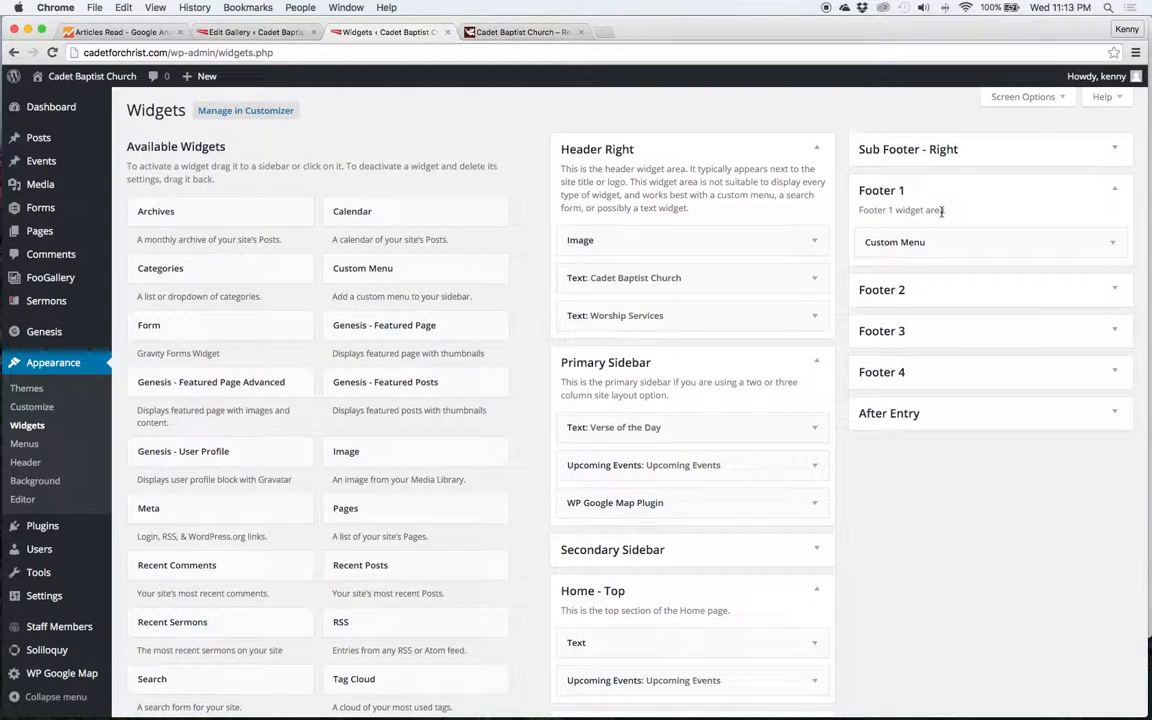
{"action": "left_click", "coordinate": [518, 32]}
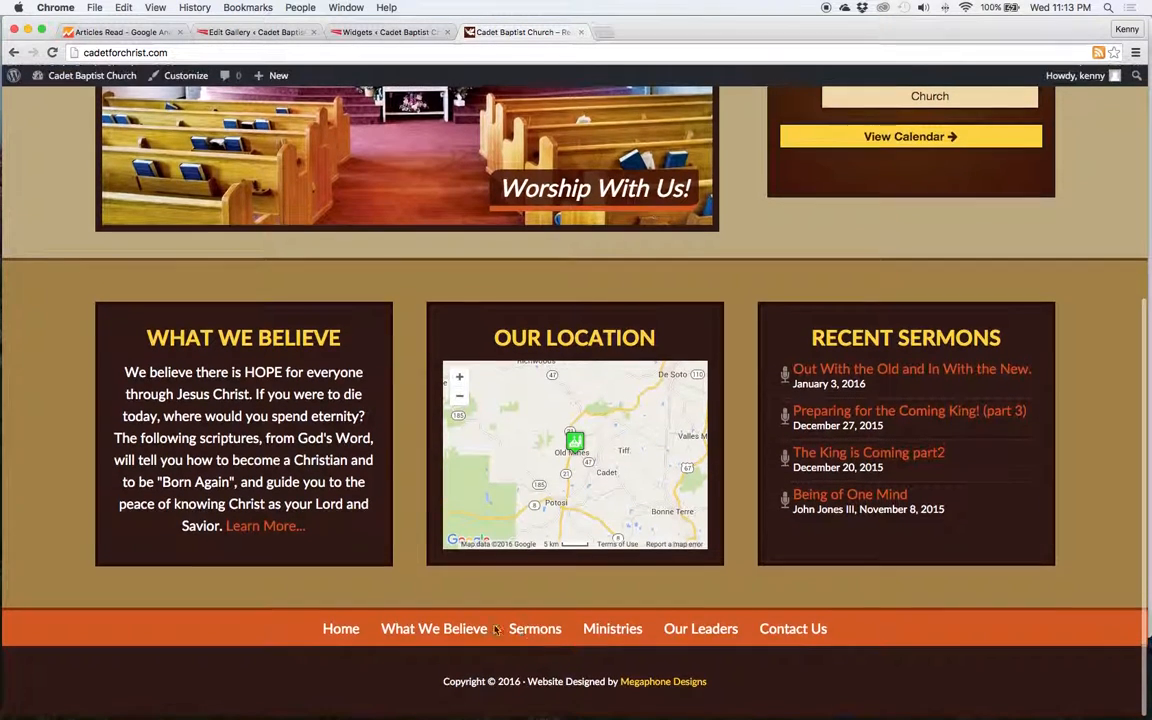
{"action": "left_click", "coordinate": [395, 32]}
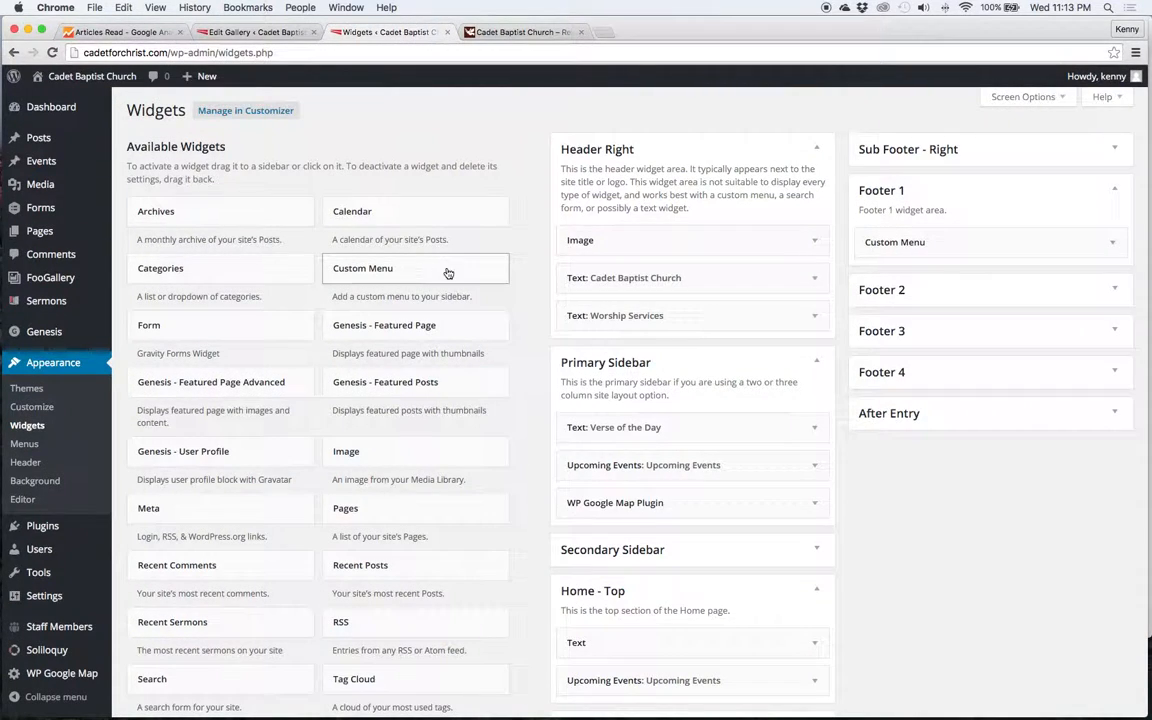
- Review the Custom Menu widget's settings in Footer 1, including the available menu choices, and collapse the widget
{"action": "left_click", "coordinate": [1122, 245]}
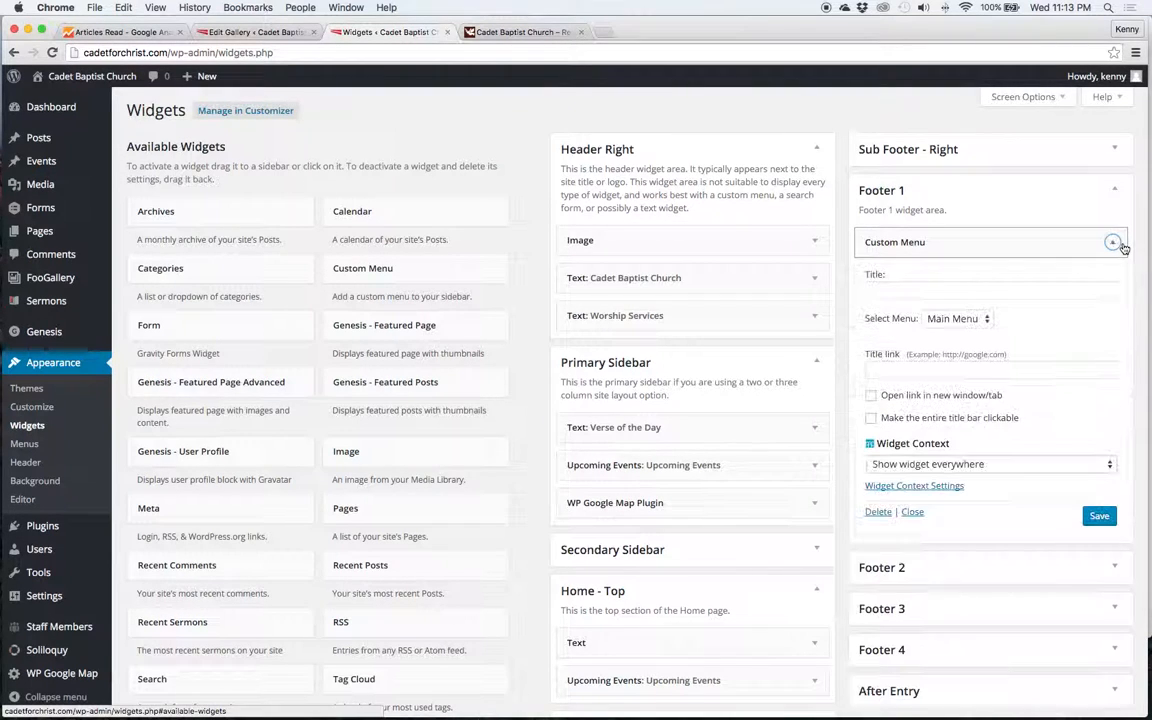
{"action": "left_click", "coordinate": [964, 322]}
{"action": "left_click", "coordinate": [1052, 330]}
{"action": "left_click", "coordinate": [1122, 245]}
- Check the contents of the Footer 2, Footer 3, Footer 4 and After Entry widget areas, collapsing each one after viewing
{"action": "left_click", "coordinate": [1102, 291]}
{"action": "left_click", "coordinate": [1100, 292]}
{"action": "left_click", "coordinate": [1101, 334]}
{"action": "left_click", "coordinate": [1104, 340]}
{"action": "left_click", "coordinate": [1095, 375]}
{"action": "left_click", "coordinate": [1095, 377]}
{"action": "left_click", "coordinate": [1089, 413]}
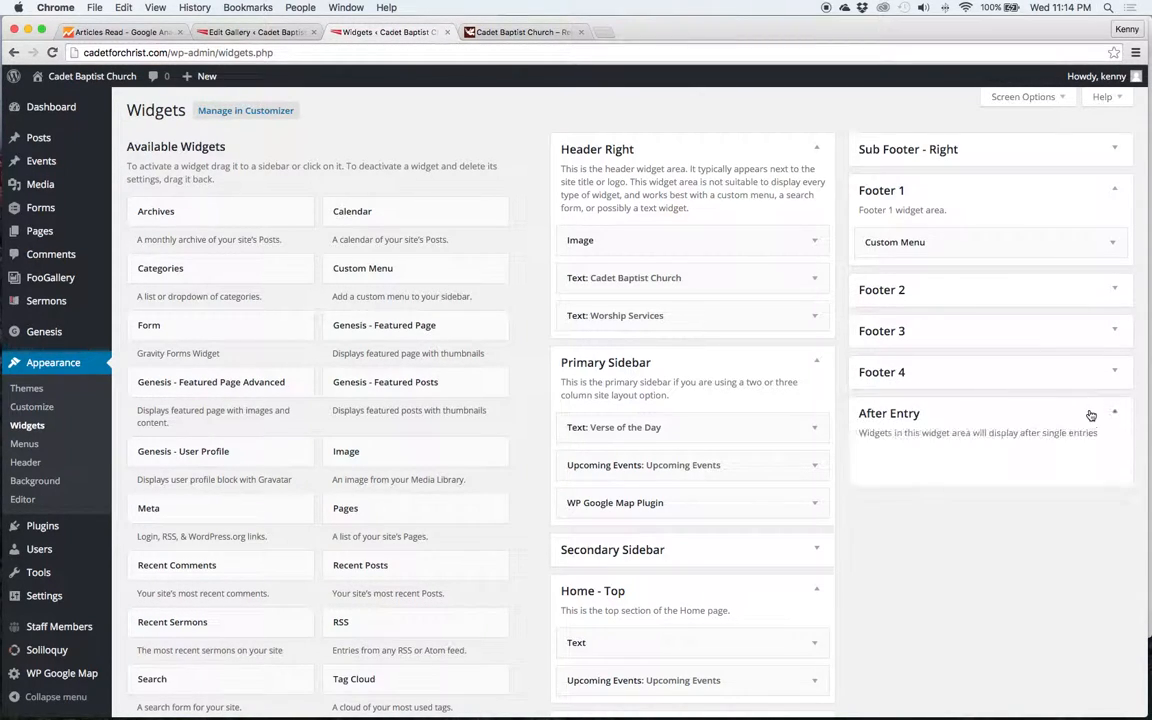
{"action": "left_click", "coordinate": [1090, 412]}
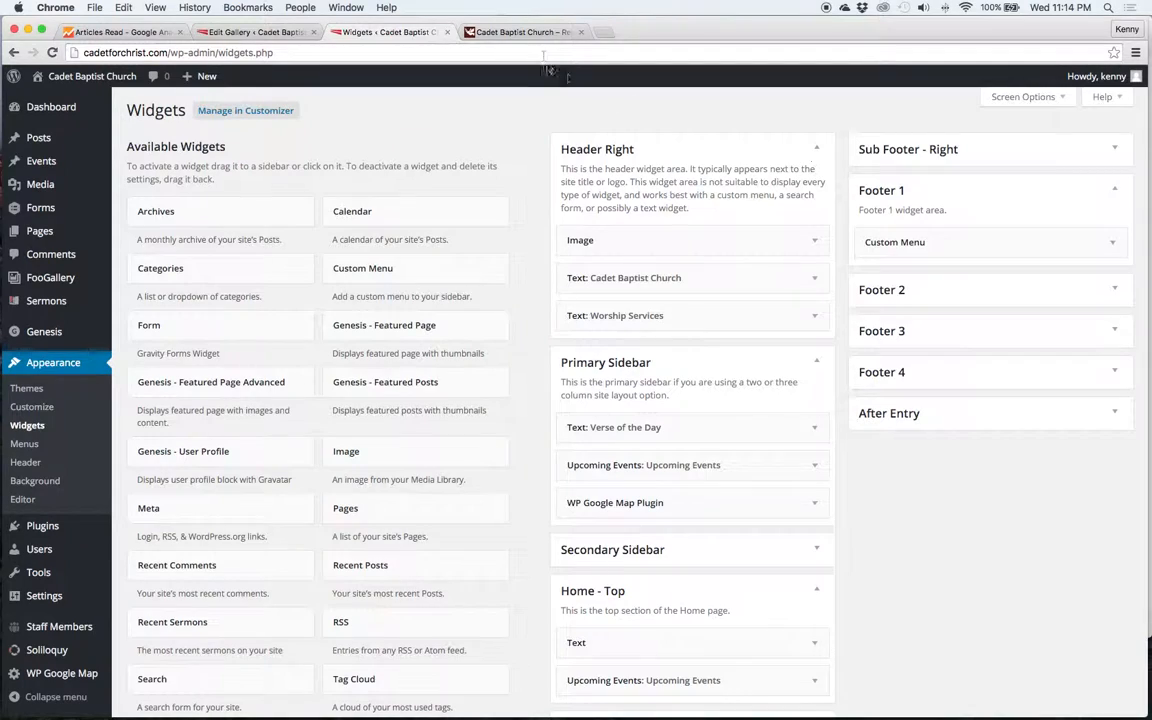
- Look over the live home page from the header to the lower sections to see where the widget areas appear
{"action": "left_click", "coordinate": [478, 33]}
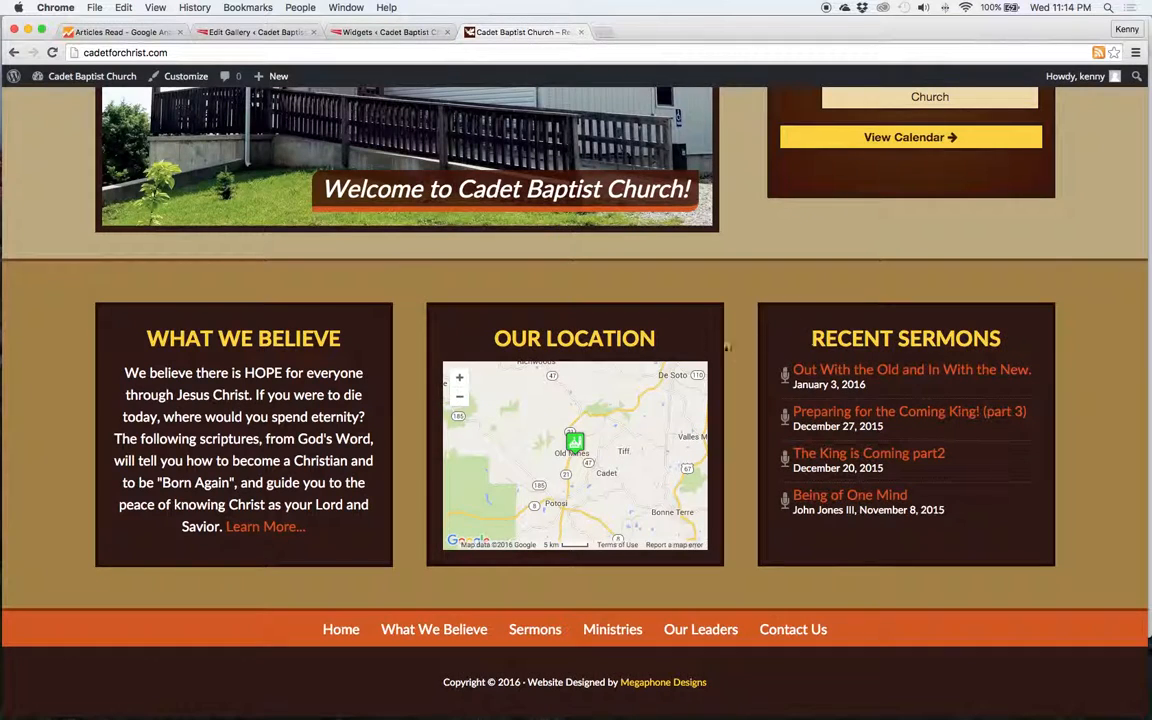
{"action": "scroll", "coordinate": [744, 351], "scroll_direction": "up", "scroll_amount": 5}
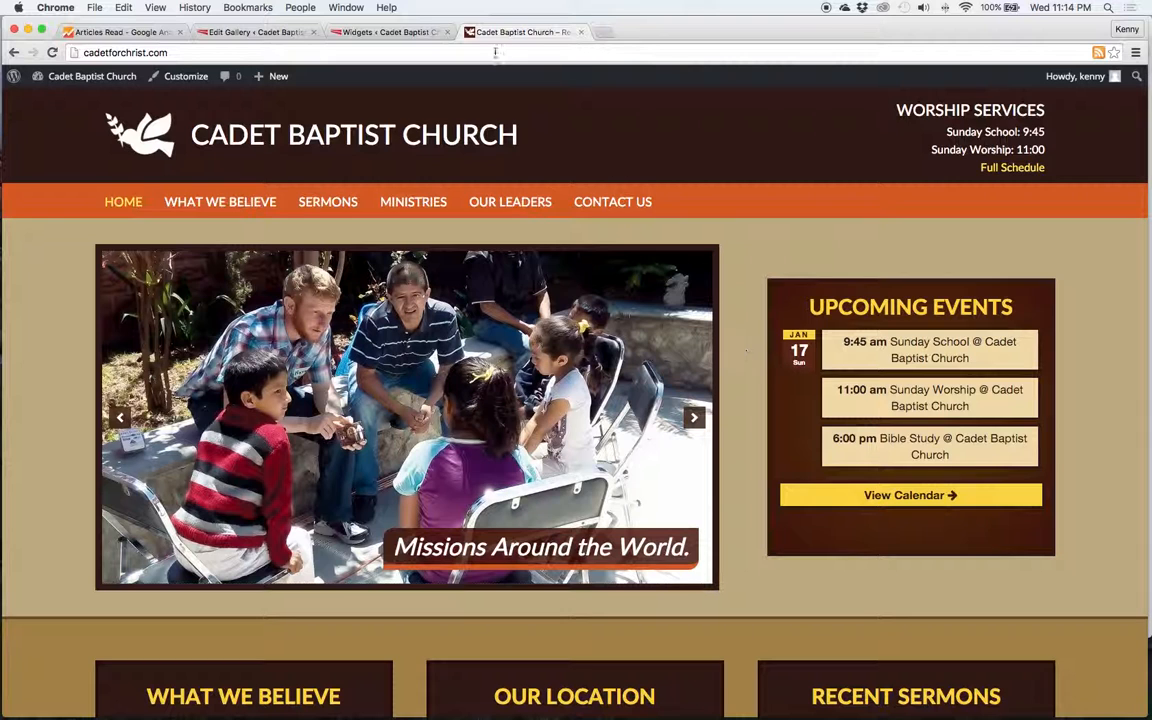
{"action": "scroll", "coordinate": [732, 236], "scroll_direction": "down", "scroll_amount": 6}
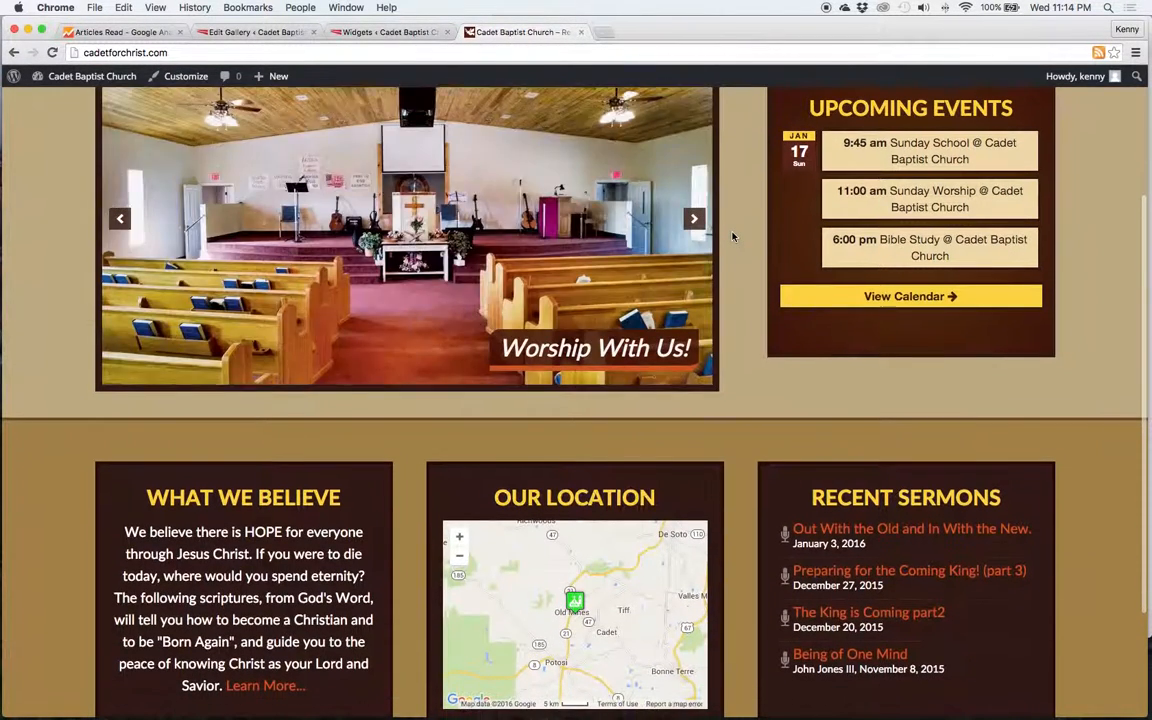